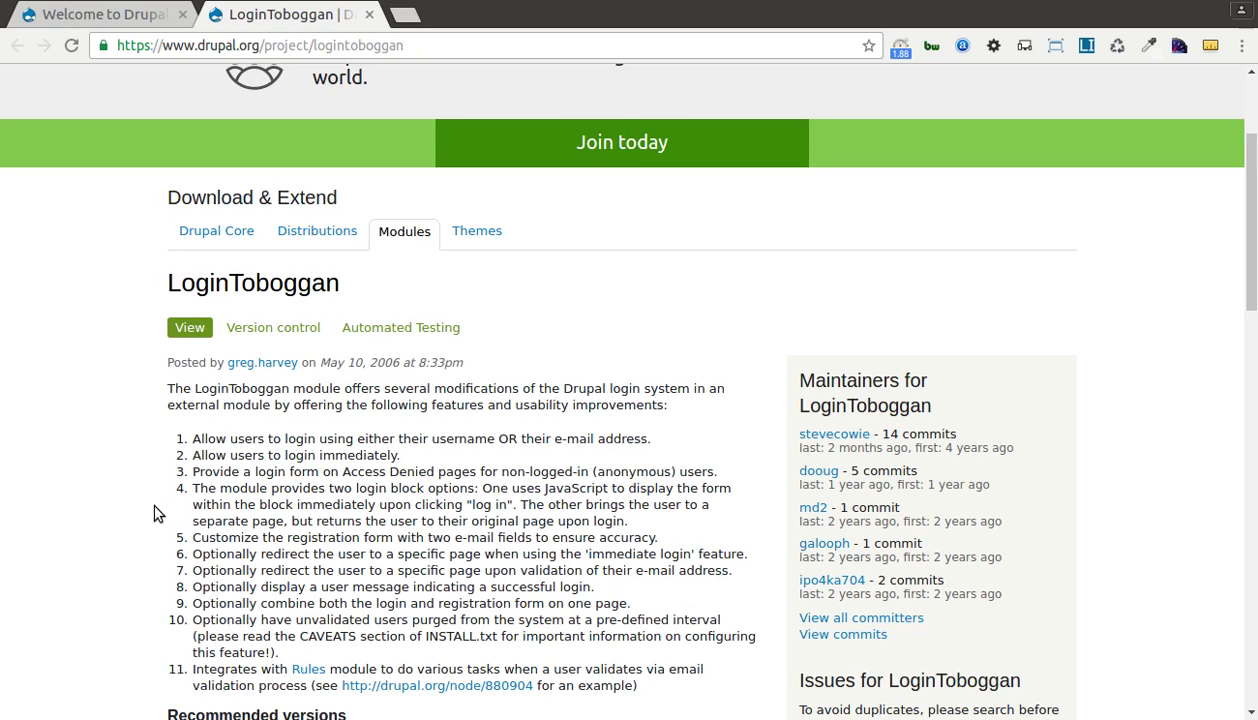
scroll(160, 505, "down", 1)
left_click_drag(444, 387, 670, 394)
scroll(385, 425, "down", 2)
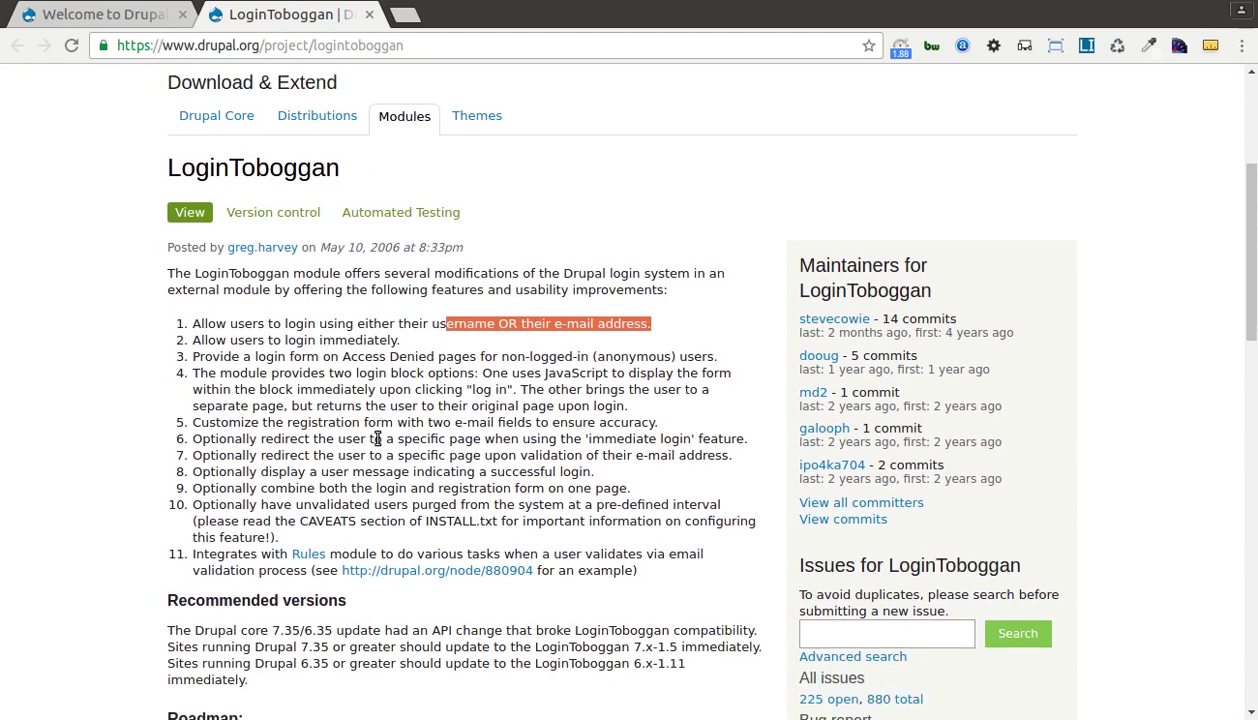
left_click(147, 352)
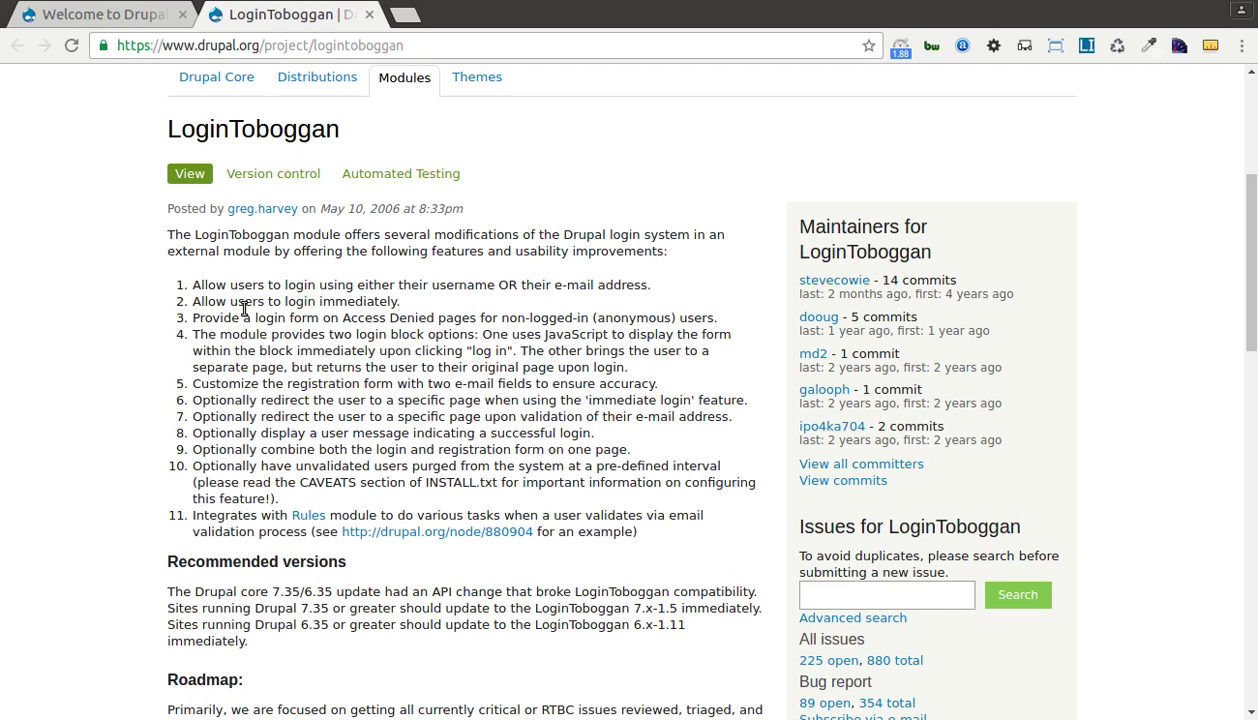
left_click_drag(227, 301, 403, 301)
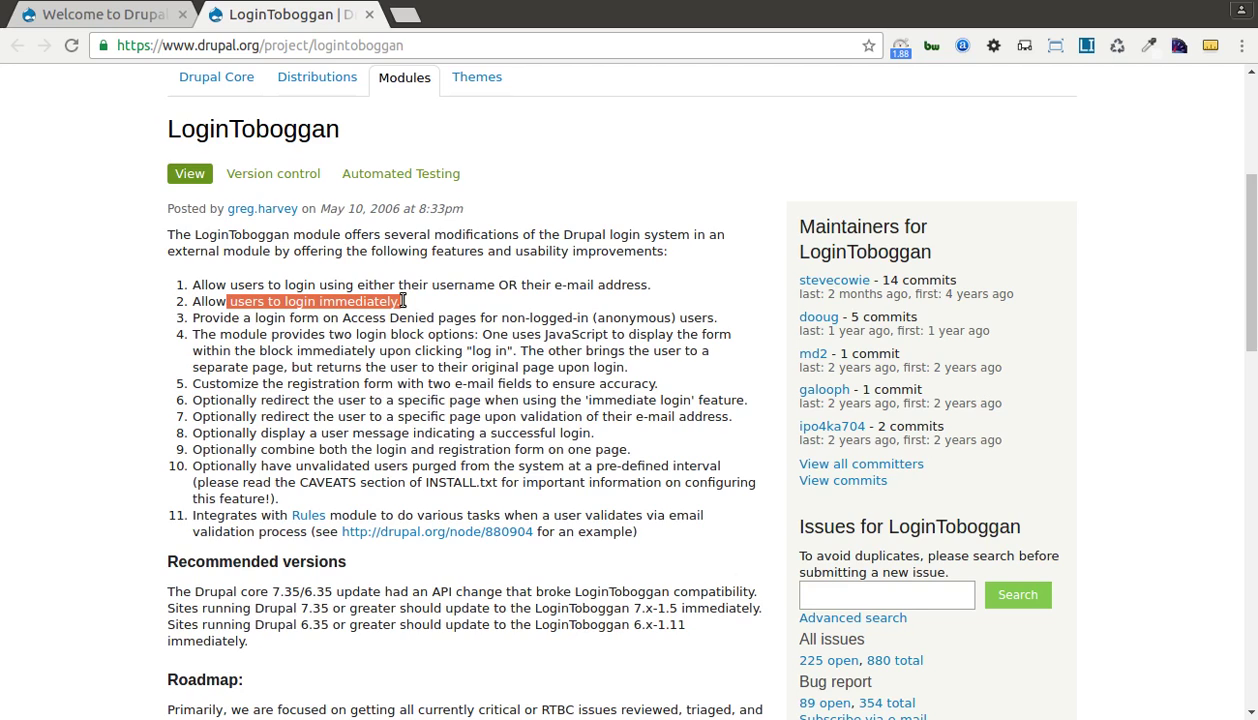
left_click(274, 303)
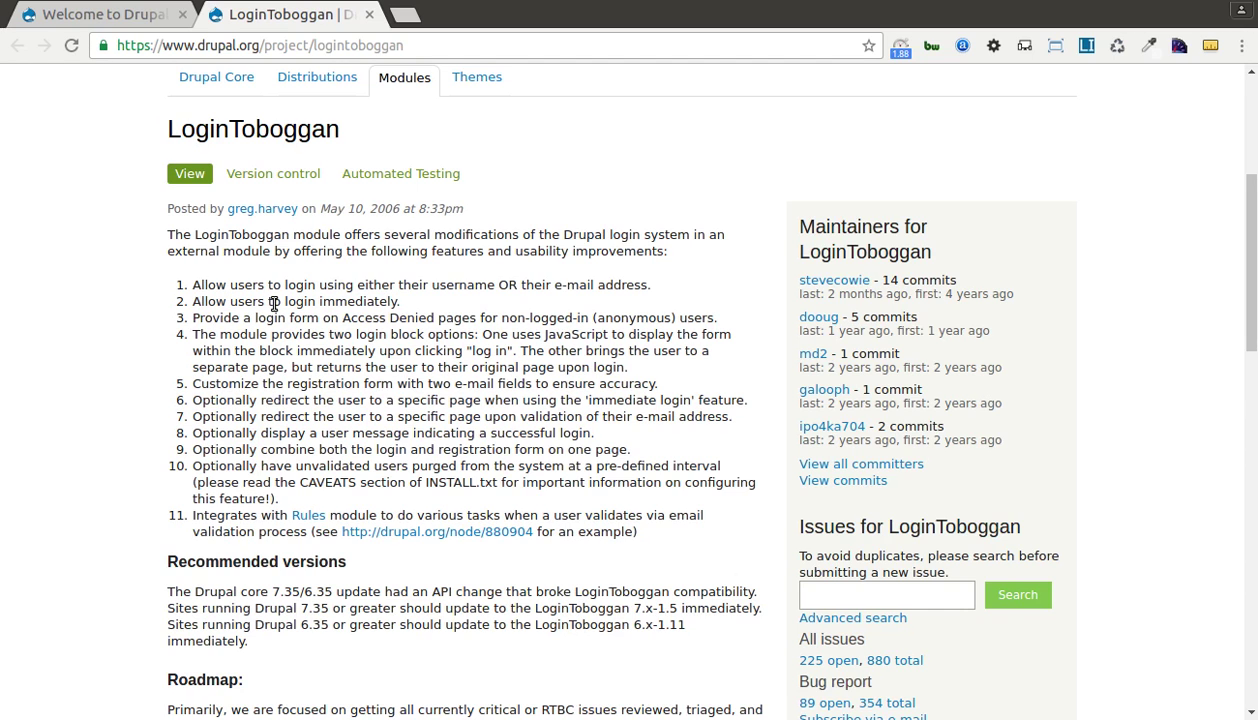
scroll(274, 303, "down", 1)
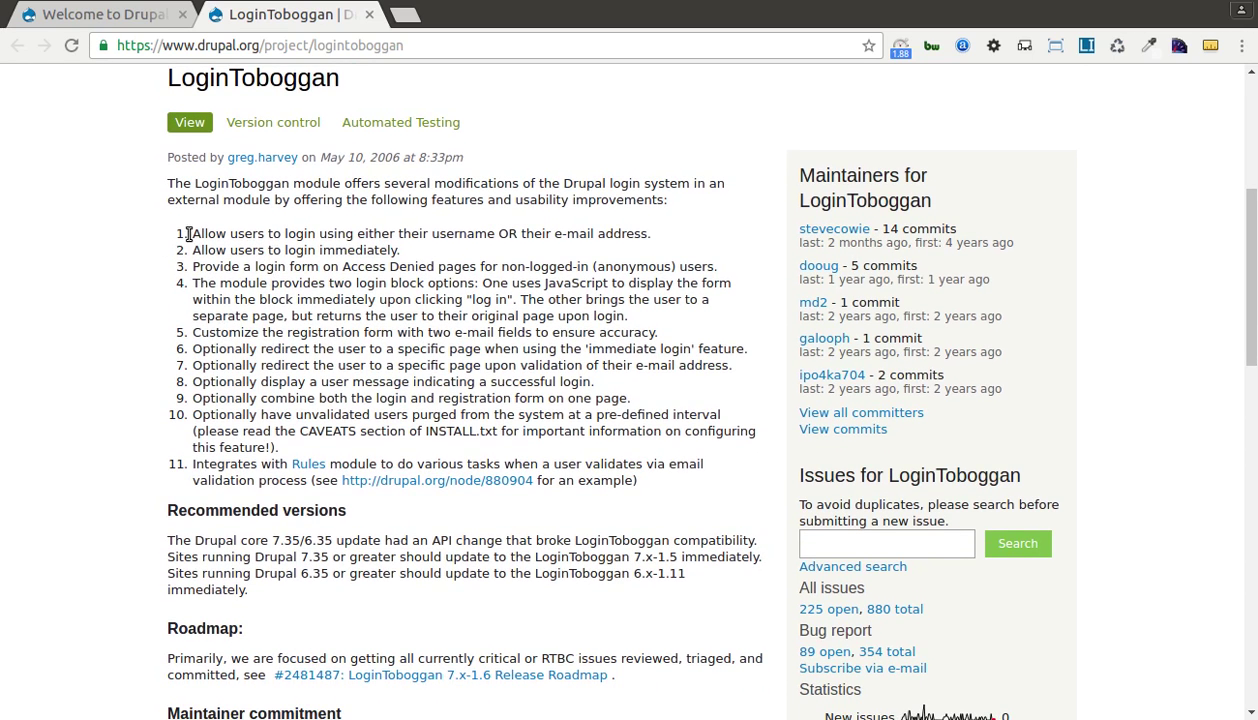
mouse_move(180, 233)
left_mouse_down()
mouse_move(320, 464)
mouse_move(681, 470)
left_mouse_up()
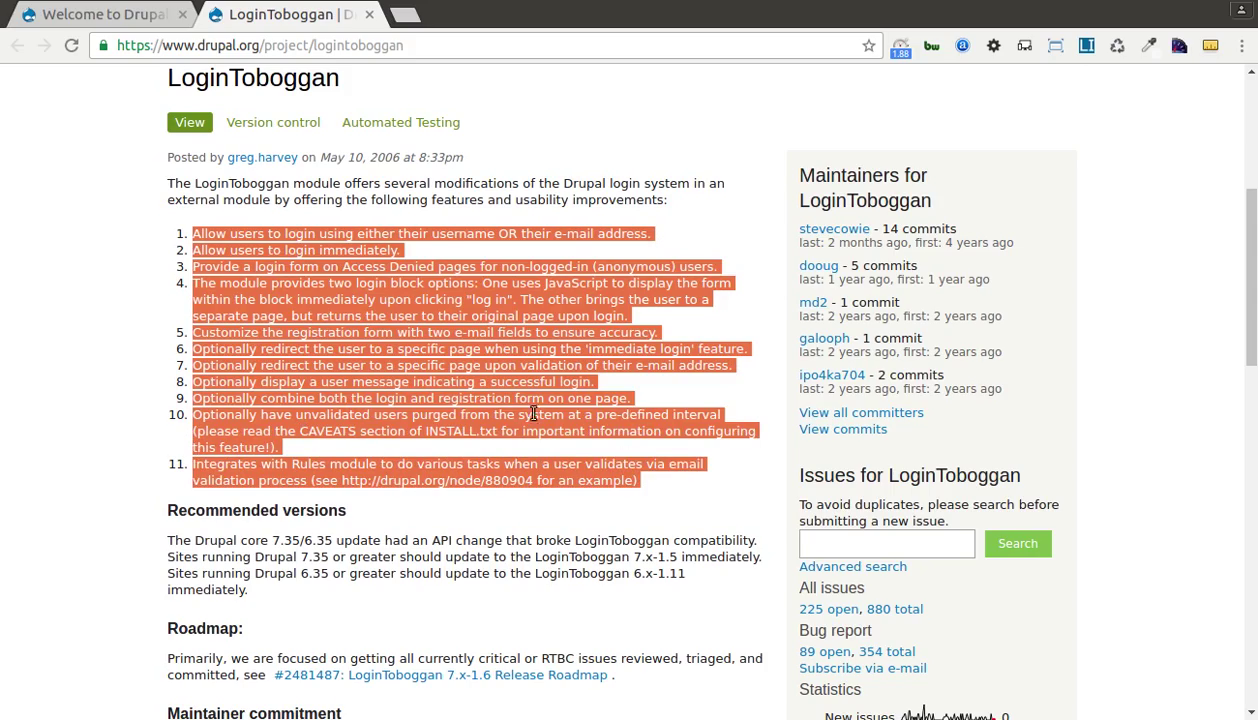
left_click(348, 362)
scroll(349, 363, "up", 3)
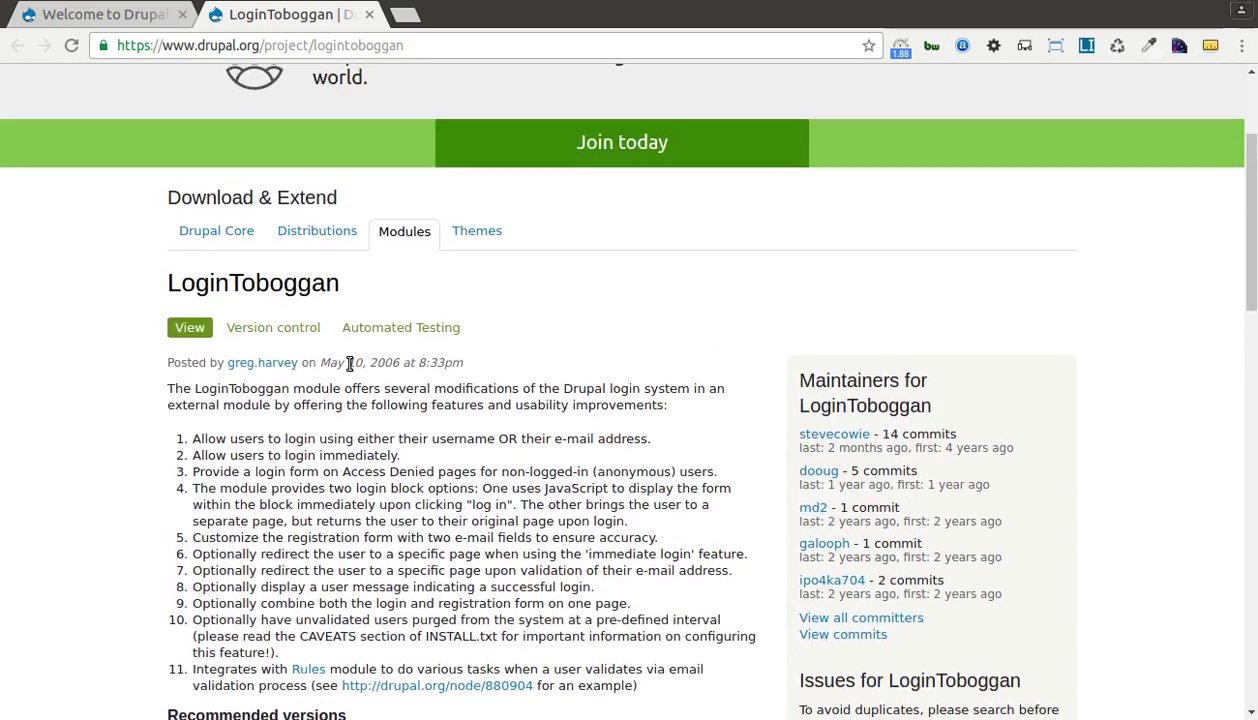
scroll(349, 363, "down", 6)
scroll(349, 363, "down", 10)
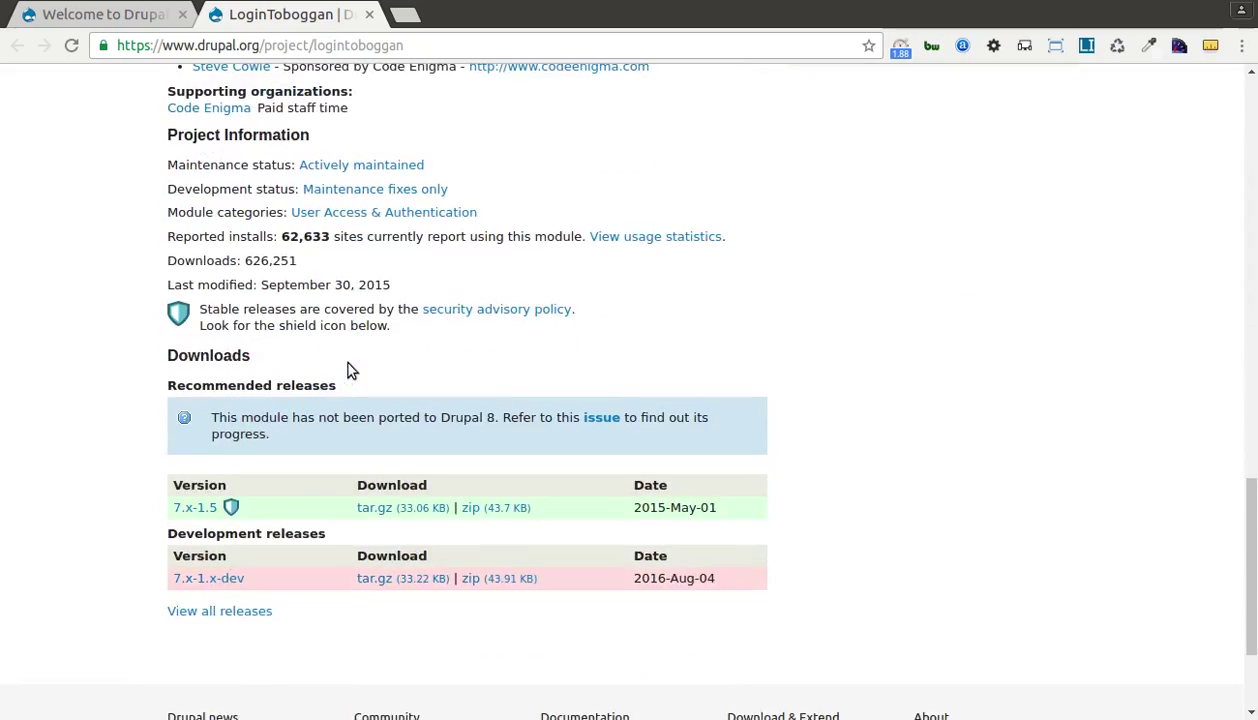
scroll(389, 362, "up", 14)
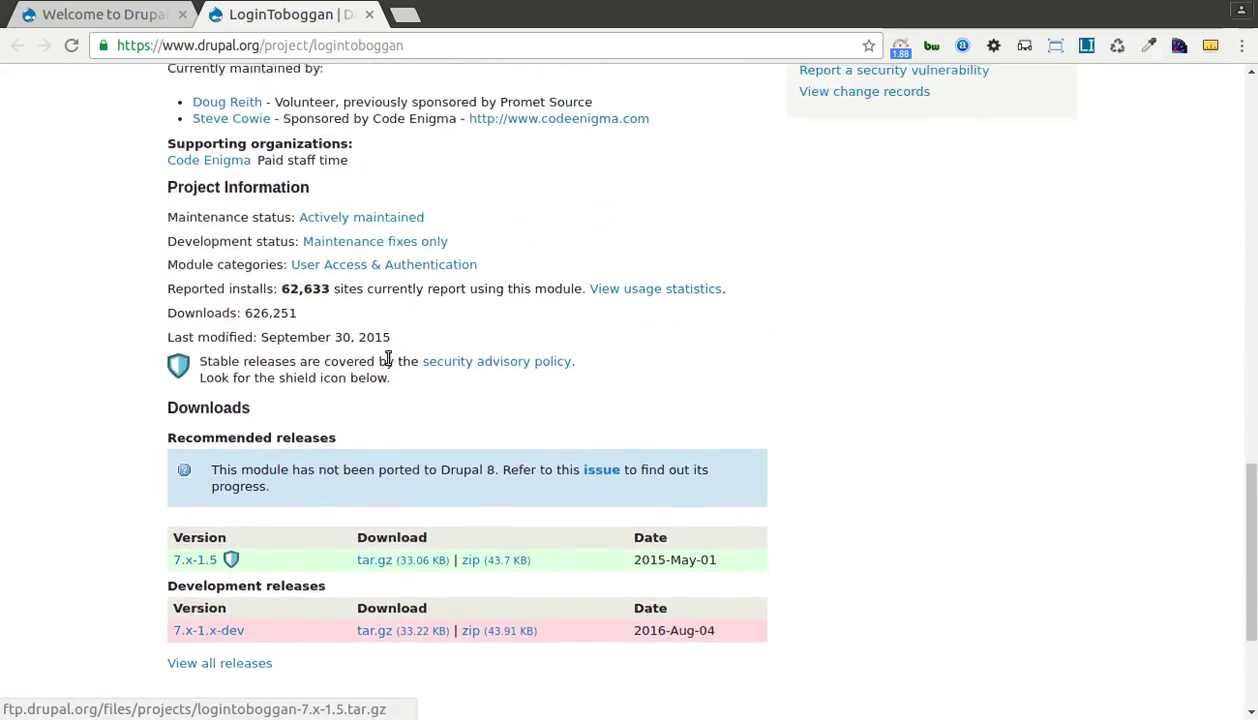
scroll(389, 362, "up", 3)
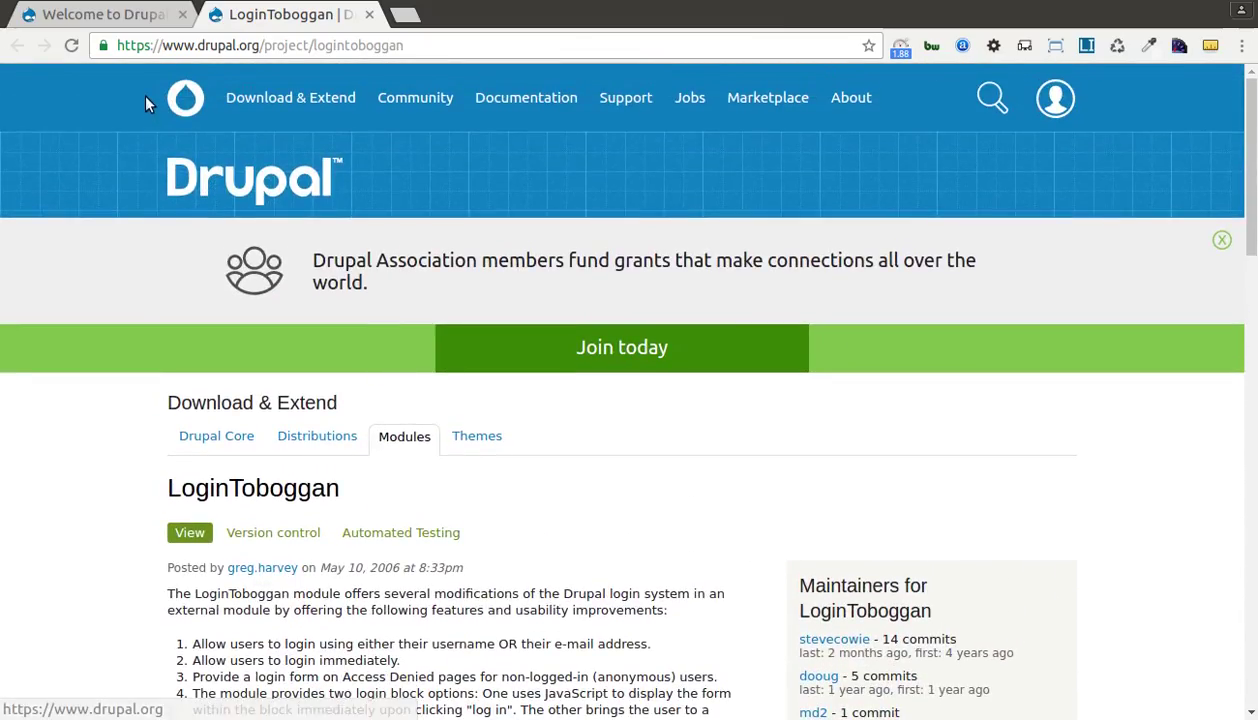
Keep LoginToboggan ticked on the site's Modules page and save the module configuration.
left_click(130, 16)
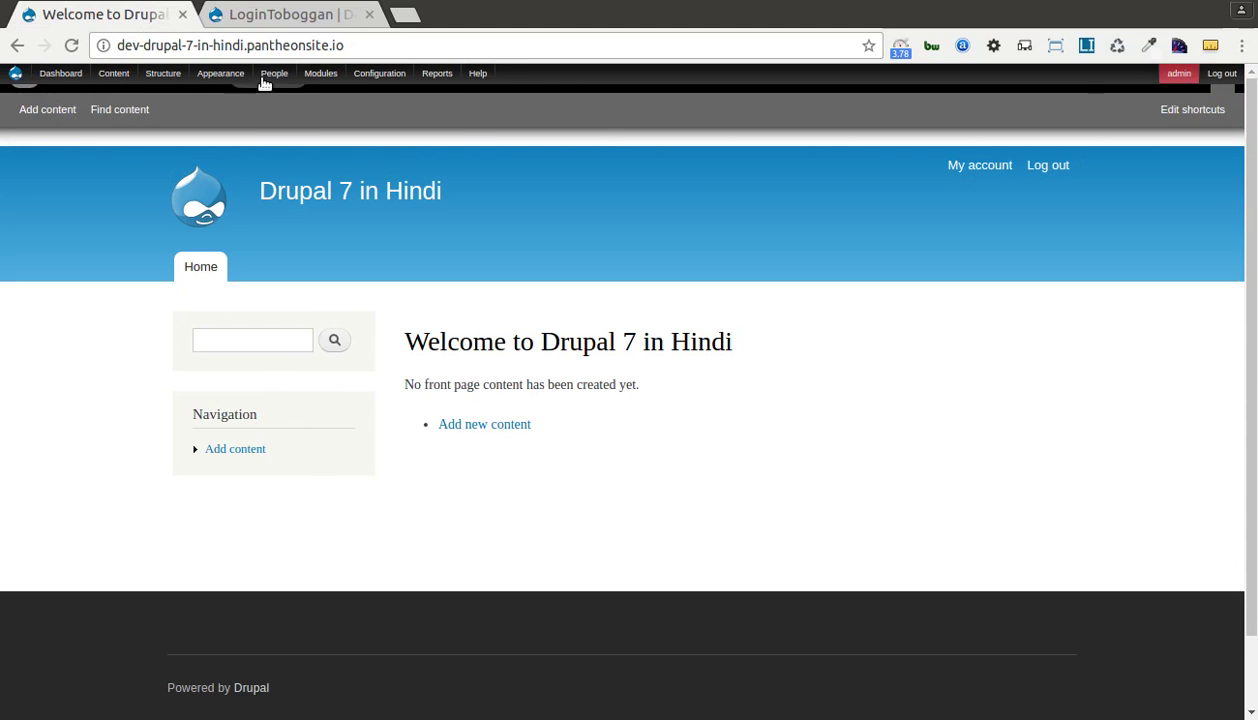
left_click(321, 74)
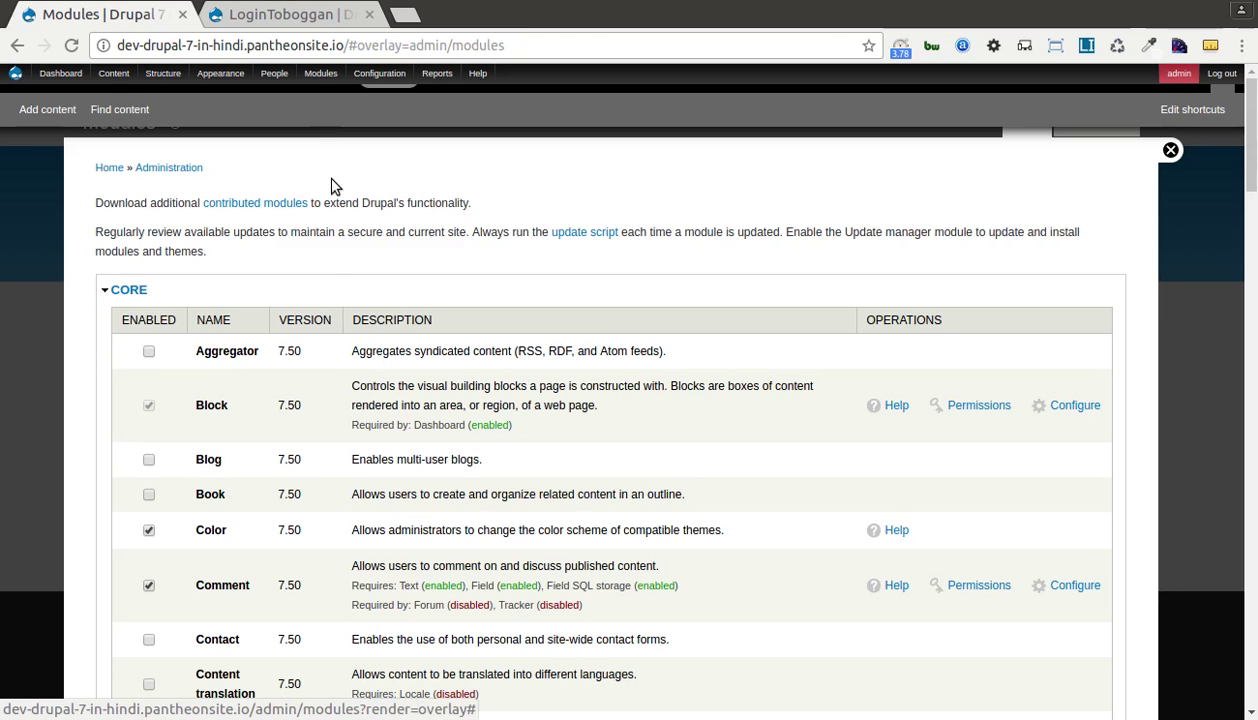
scroll(130, 290, "down", 20)
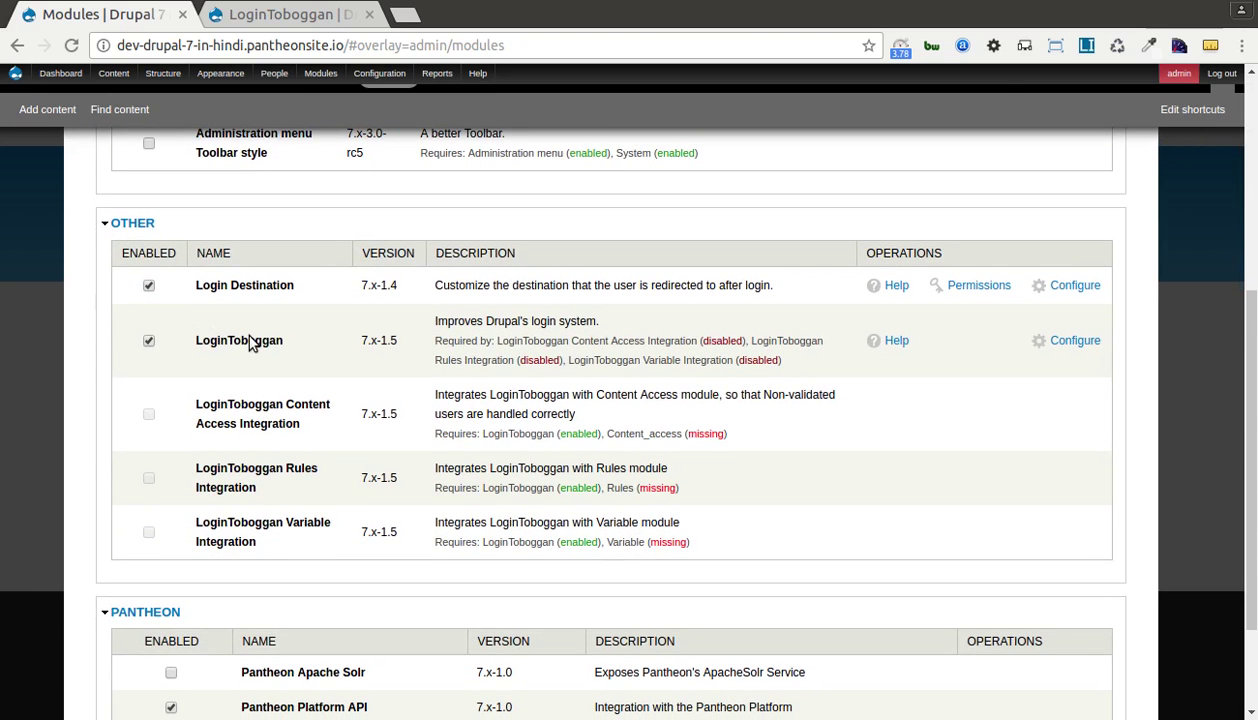
left_click(149, 341)
left_click(149, 341)
scroll(154, 441, "down", 3)
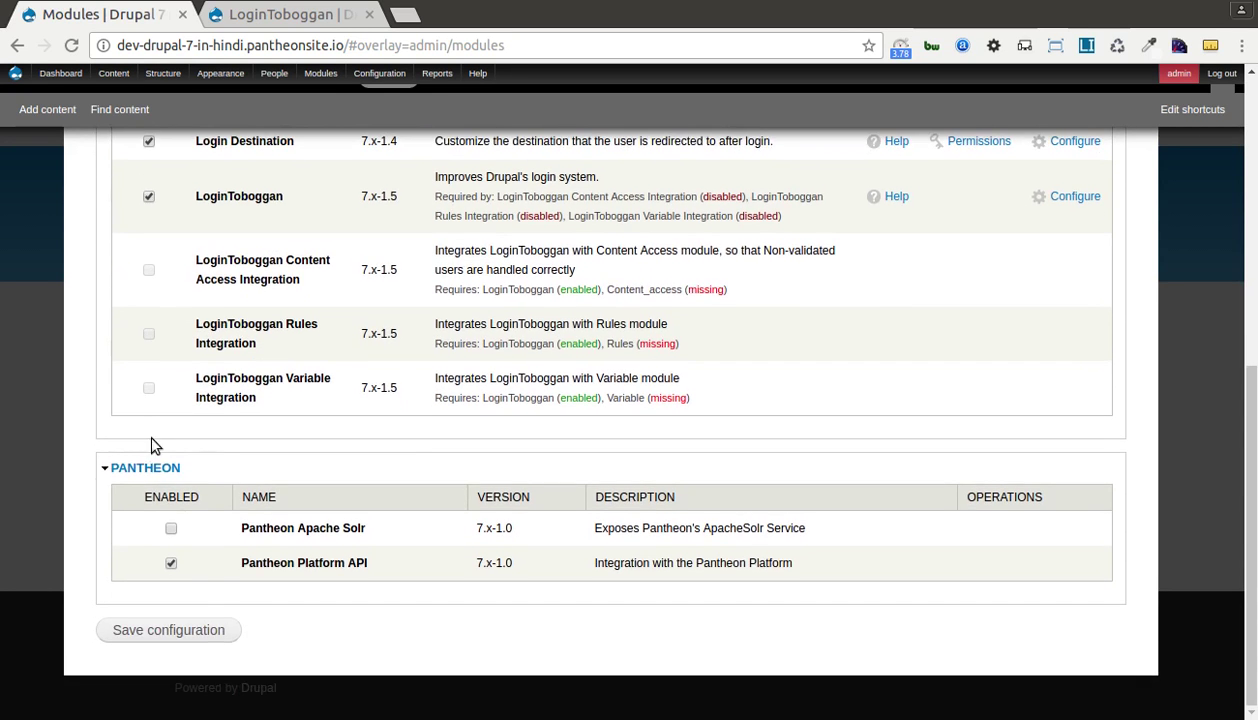
left_click(166, 630)
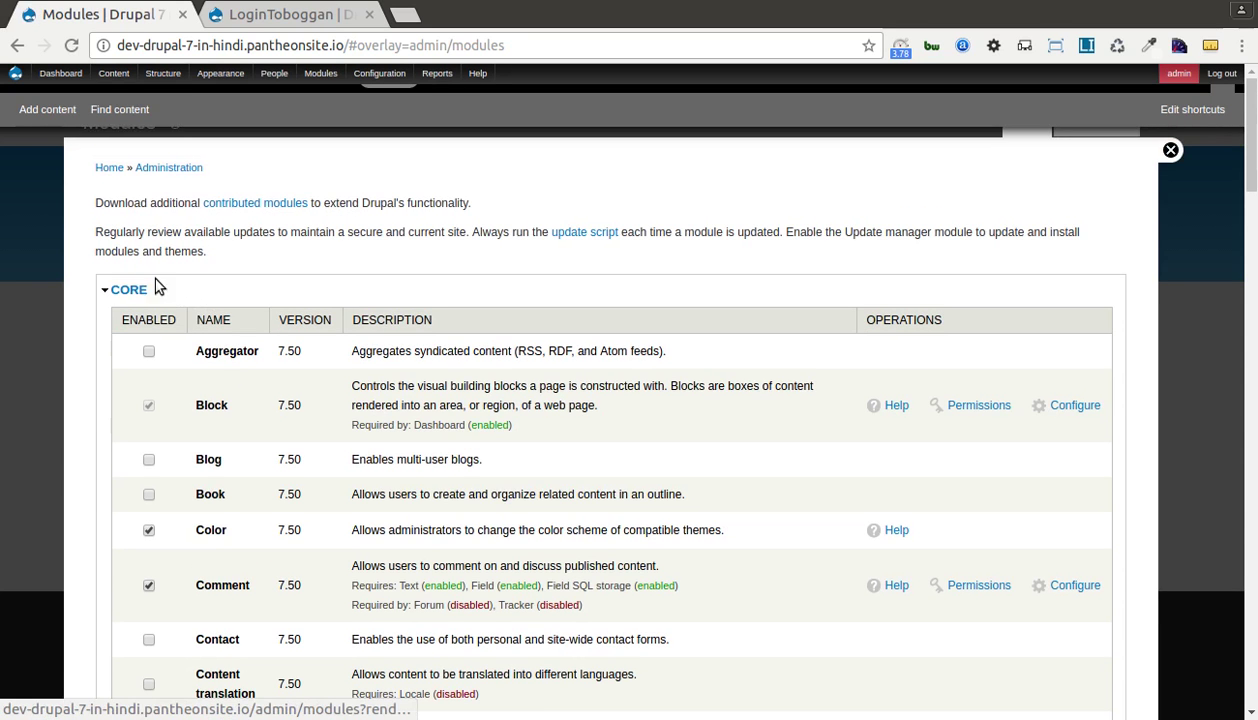
Bring up LoginToboggan's configuration page from the modules list.
left_click(126, 290)
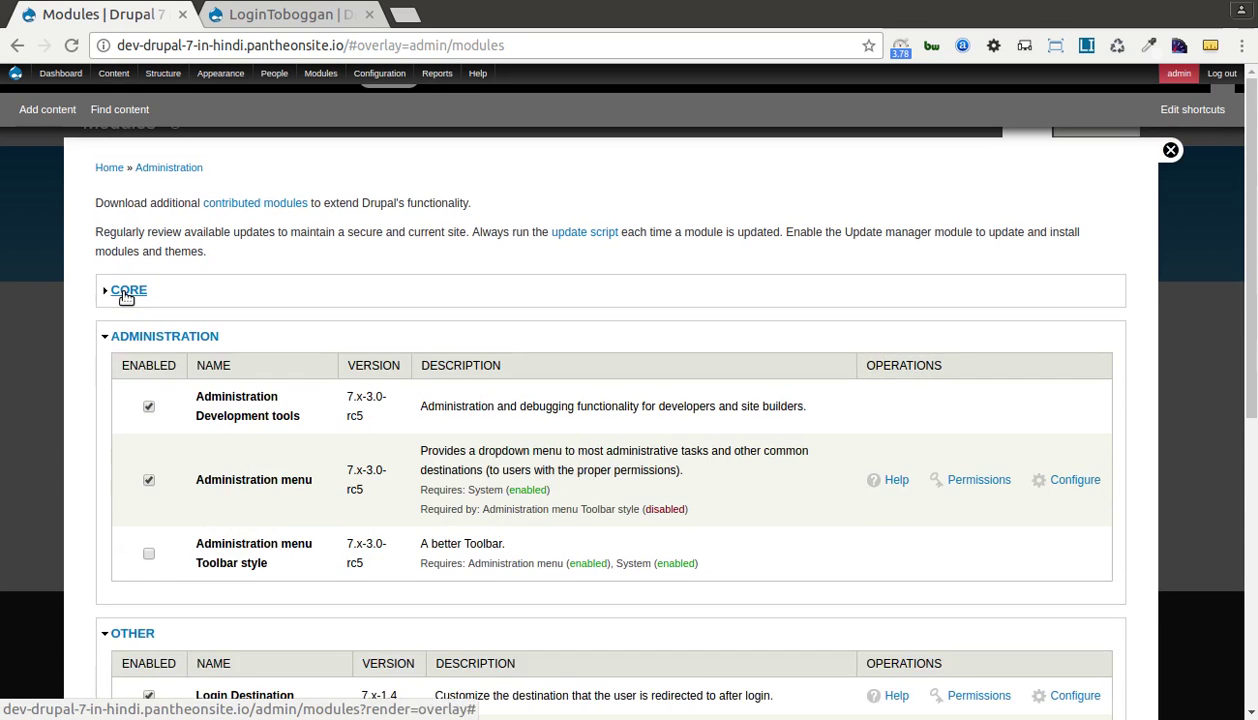
scroll(224, 300, "down", 8)
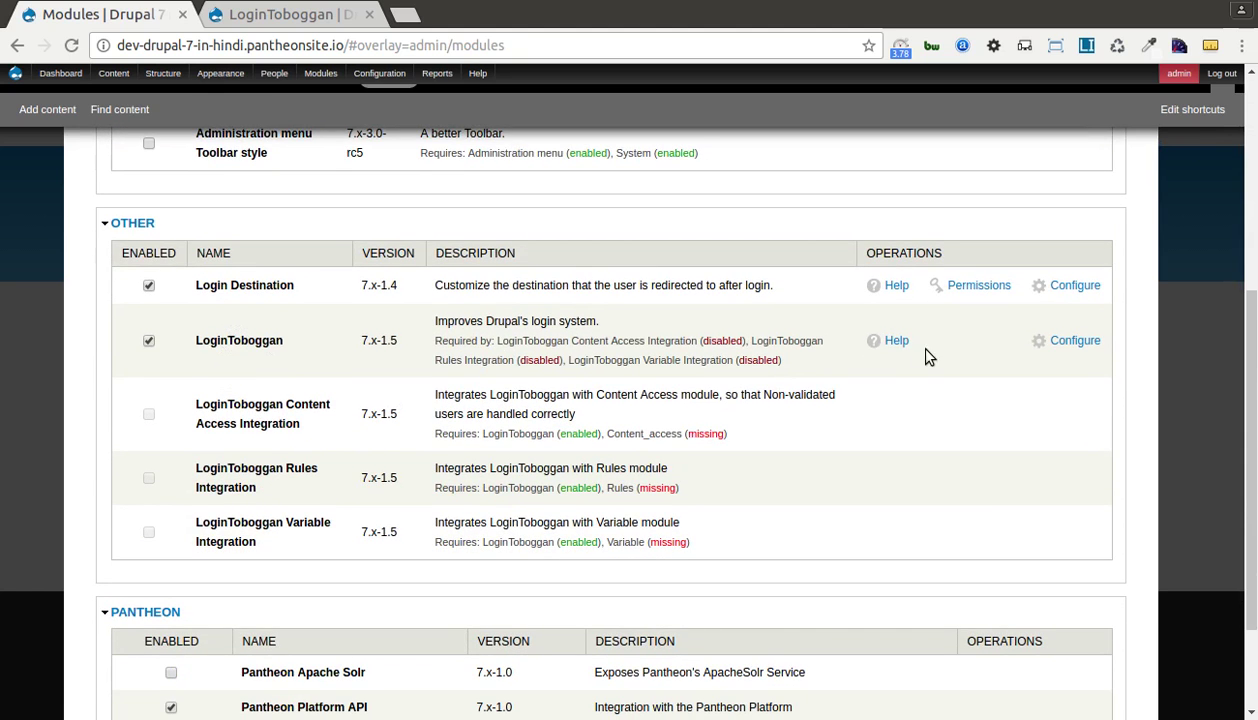
left_click(1076, 340)
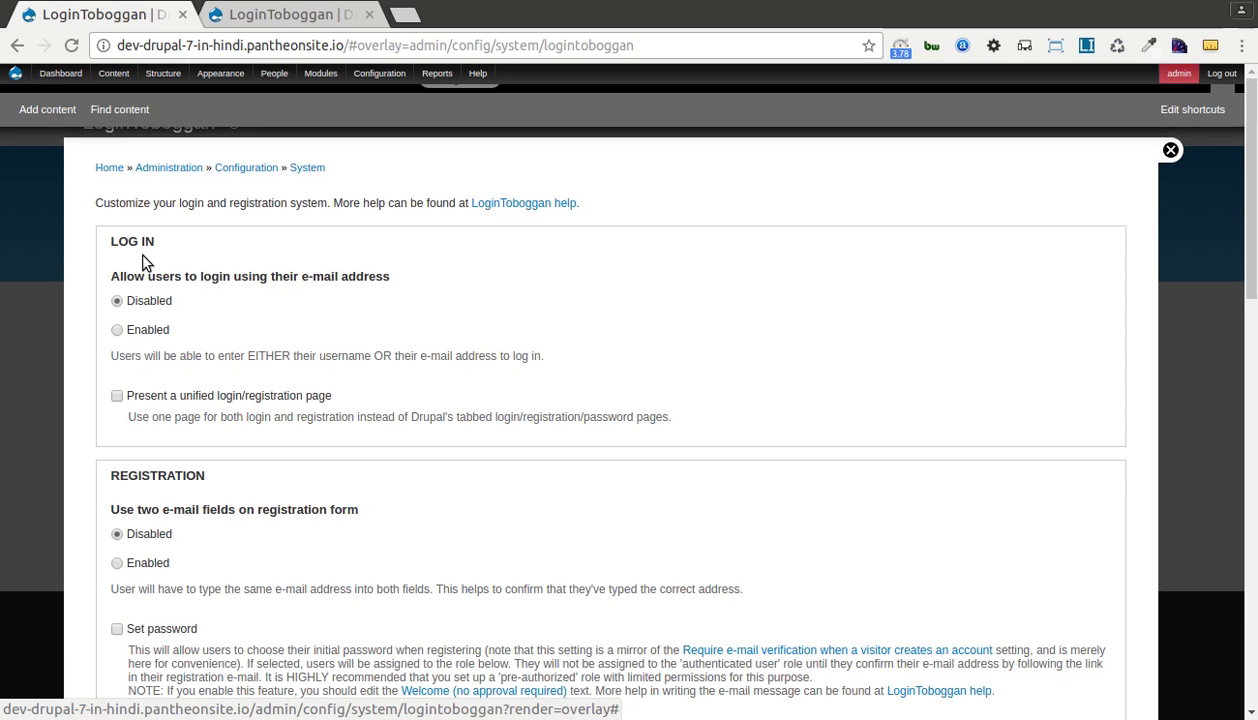
Enable e-mail login and 'Present a unified login/registration page' under LoginToboggan's Log in settings.
left_click(150, 330)
left_click_drag(266, 356, 303, 356)
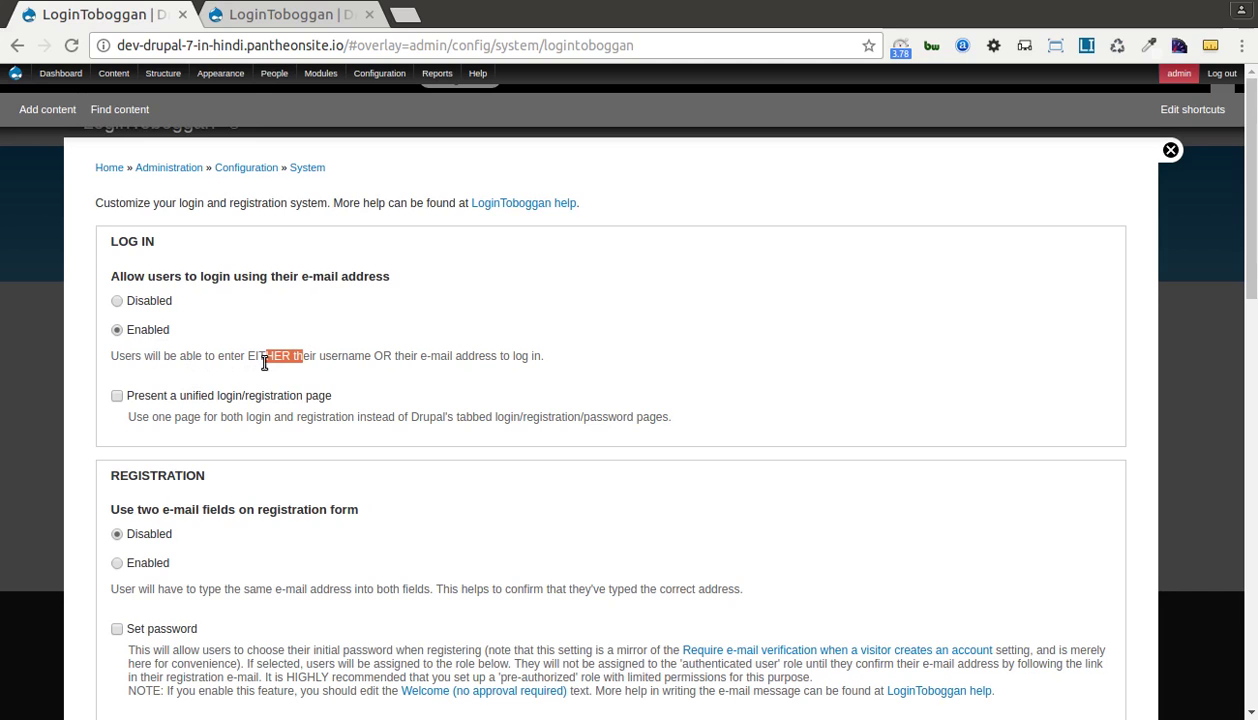
left_click(280, 352)
scroll(285, 385, "down", 1)
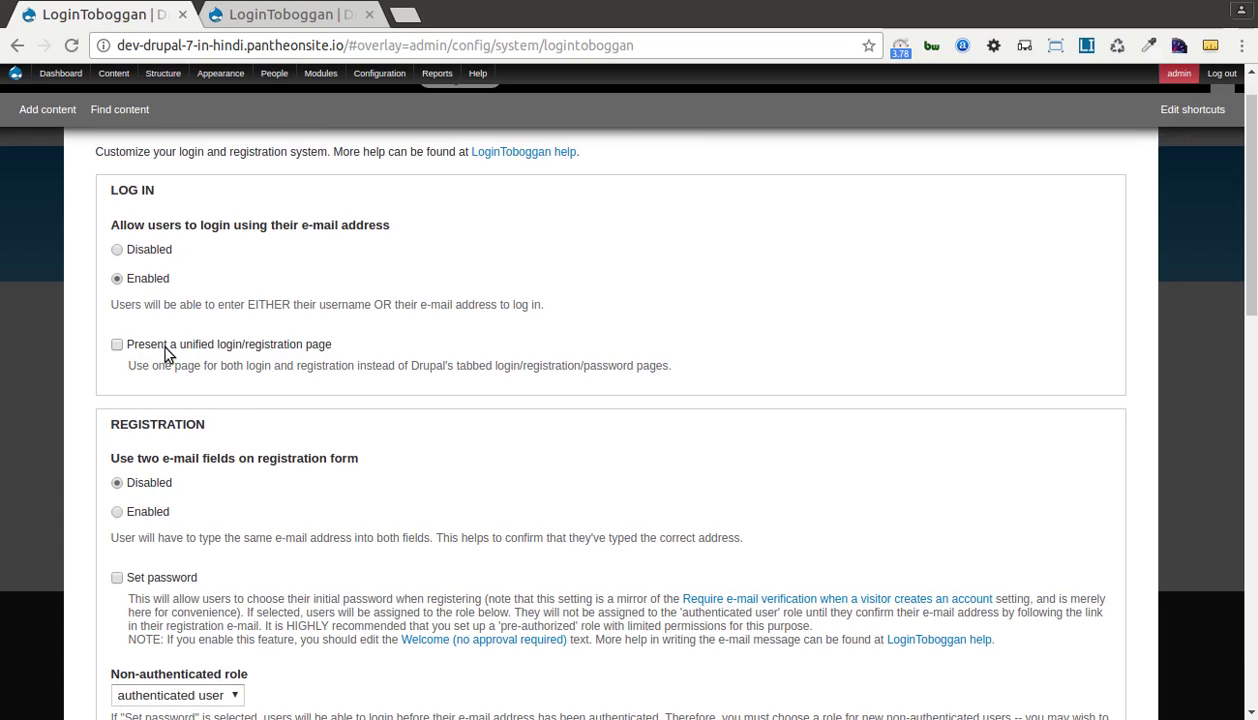
left_click(205, 344)
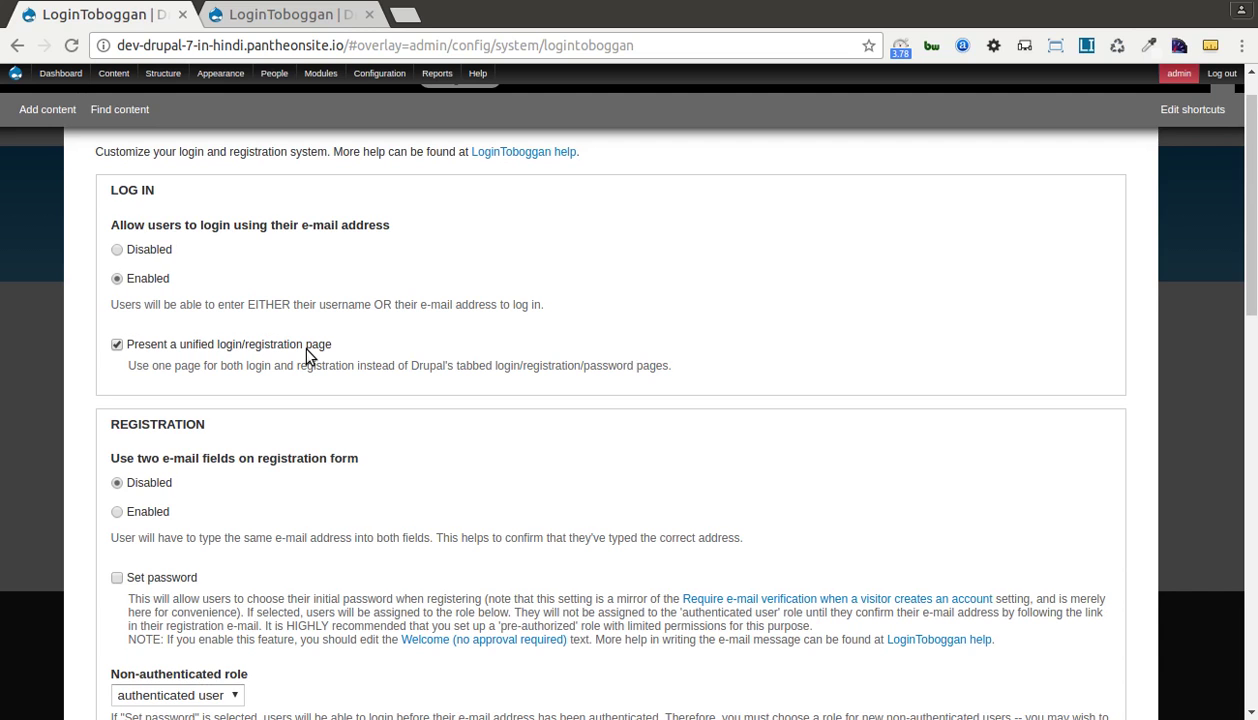
scroll(150, 352, "down", 2)
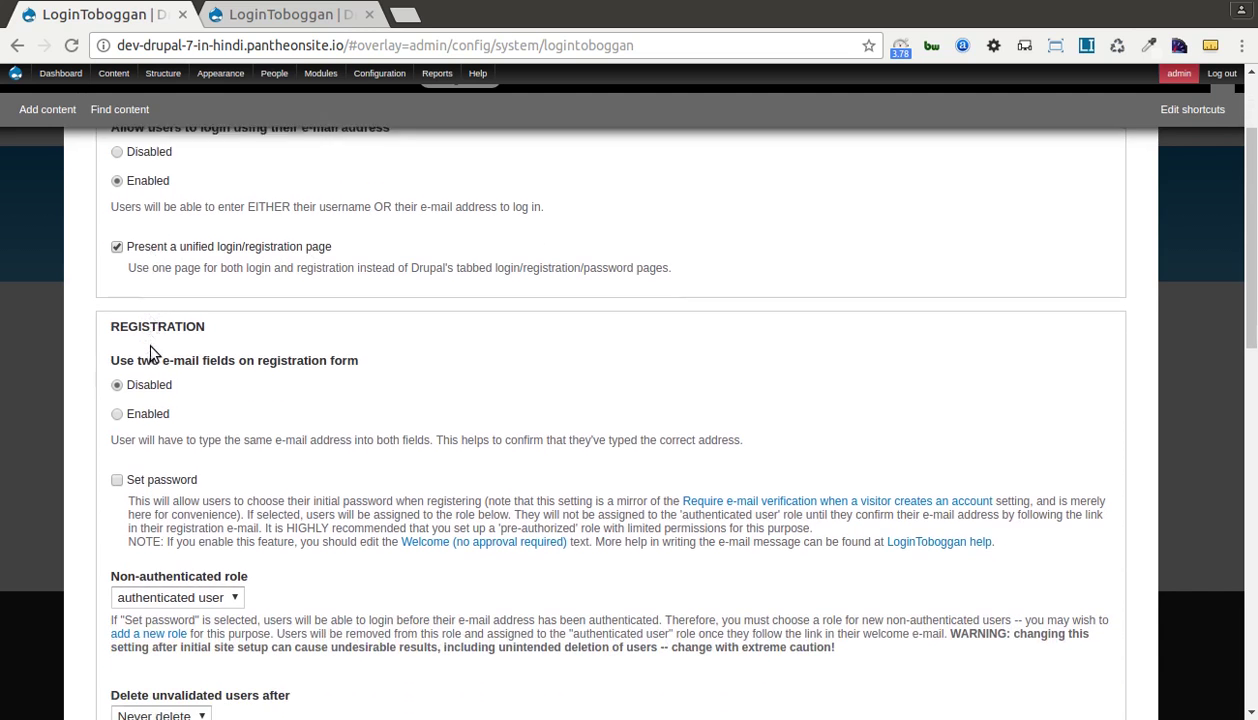
scroll(268, 258, "down", 1)
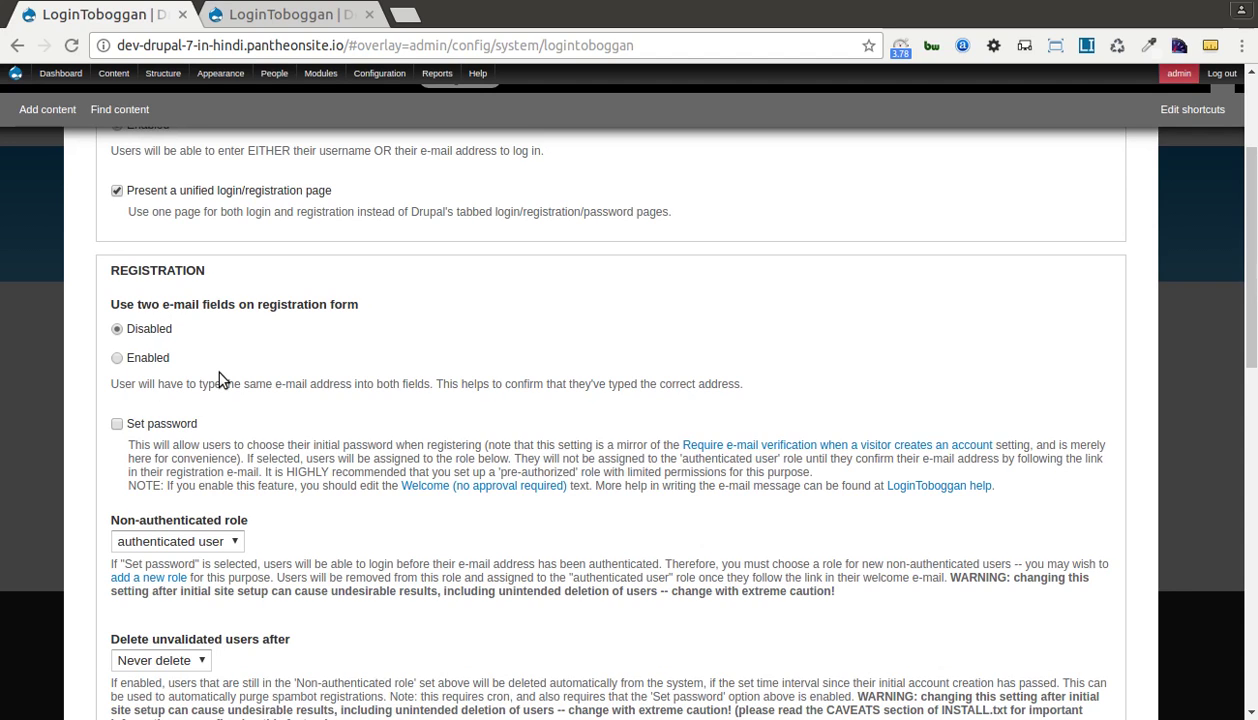
left_click(152, 358)
scroll(186, 359, "down", 2)
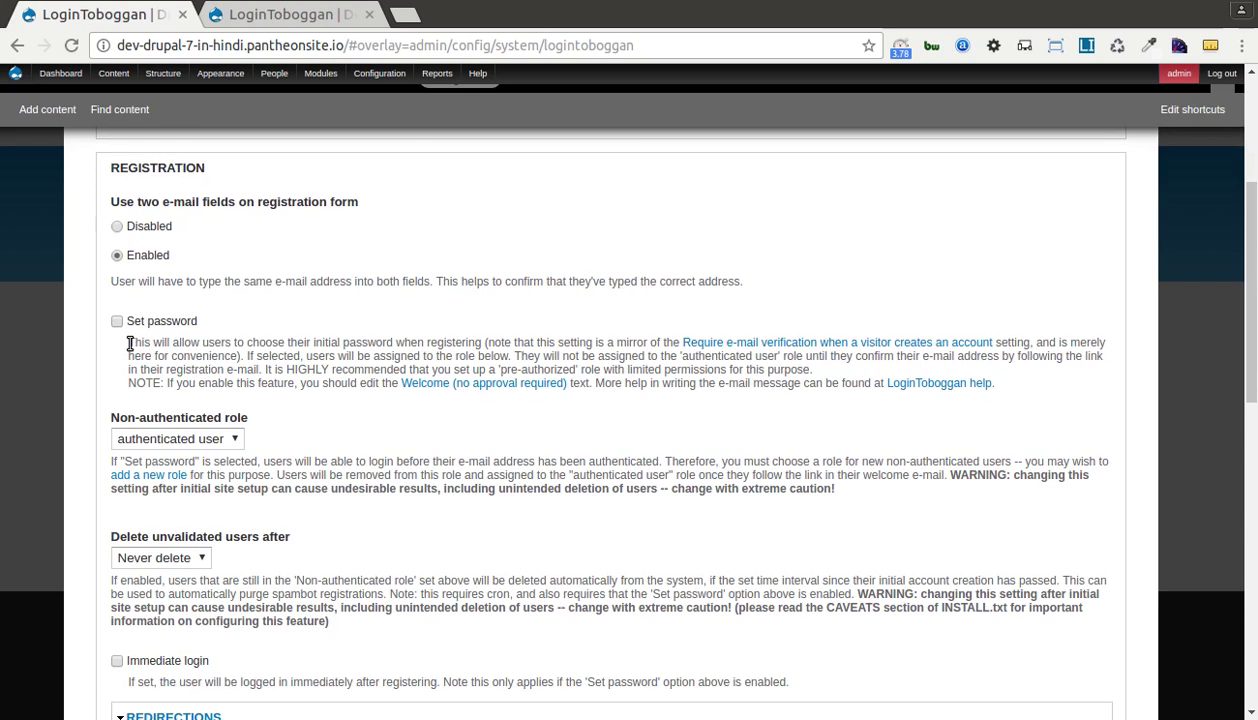
left_click_drag(128, 342, 306, 344)
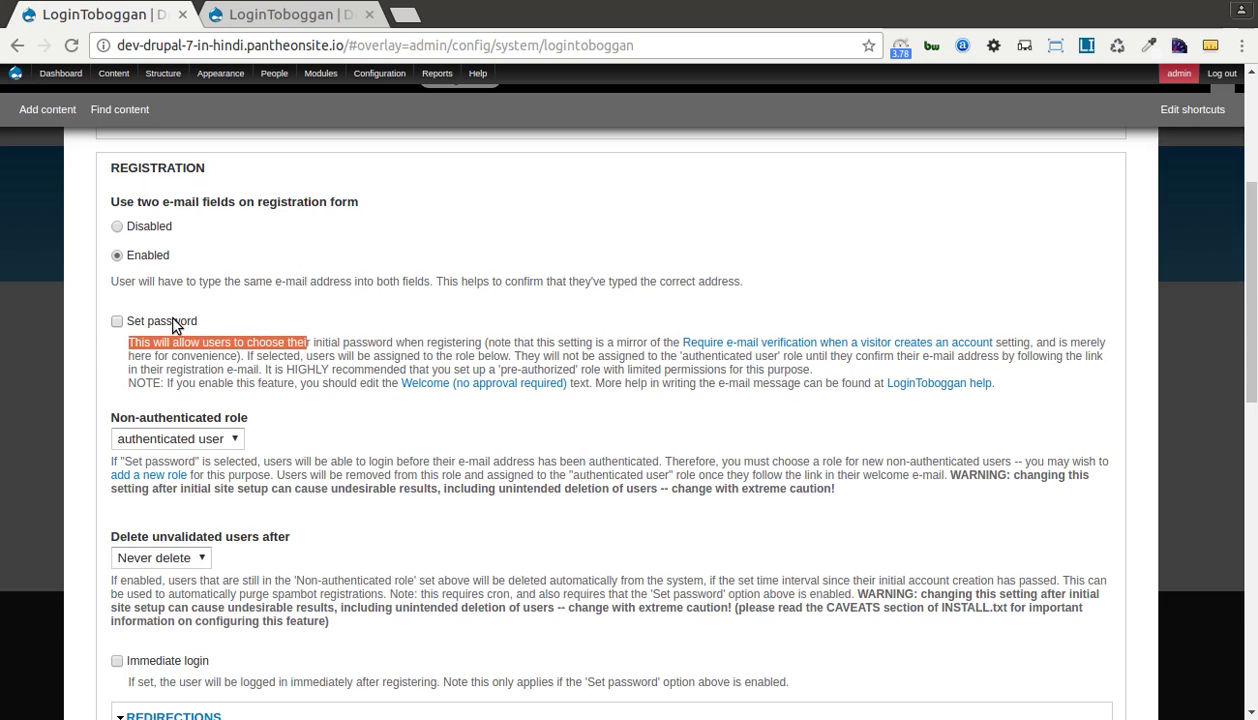
left_click(349, 337)
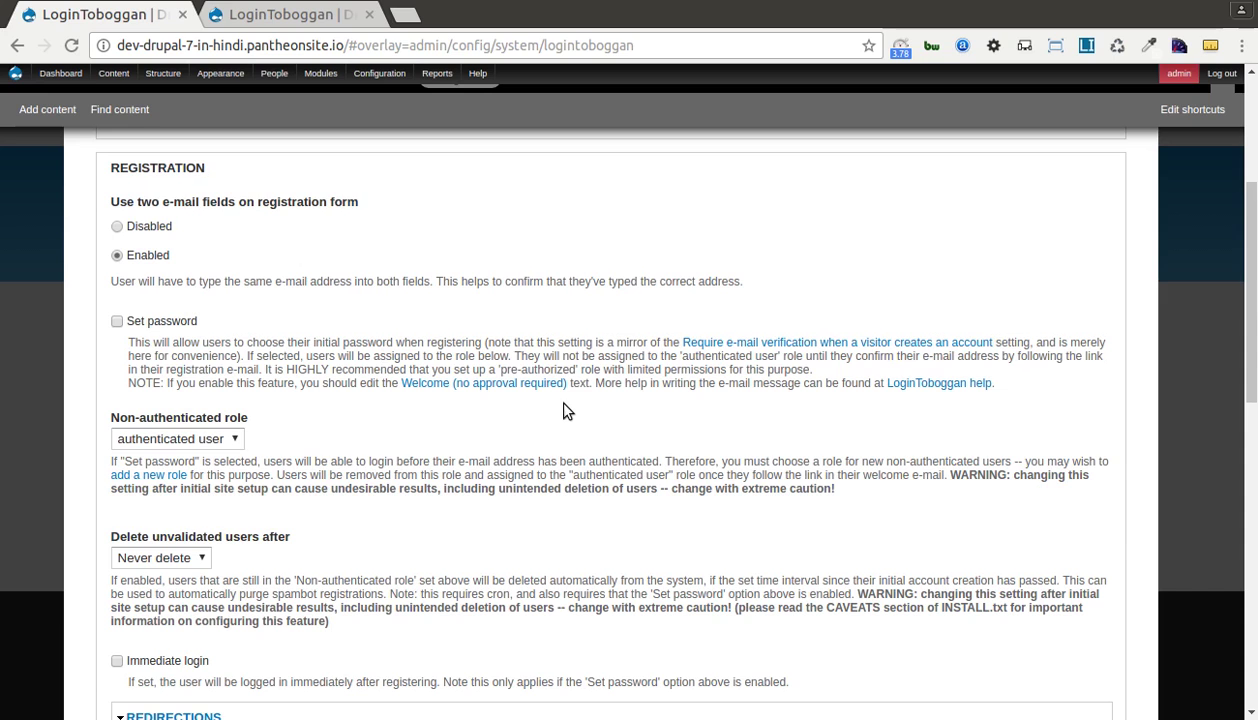
scroll(449, 441, "down", 1)
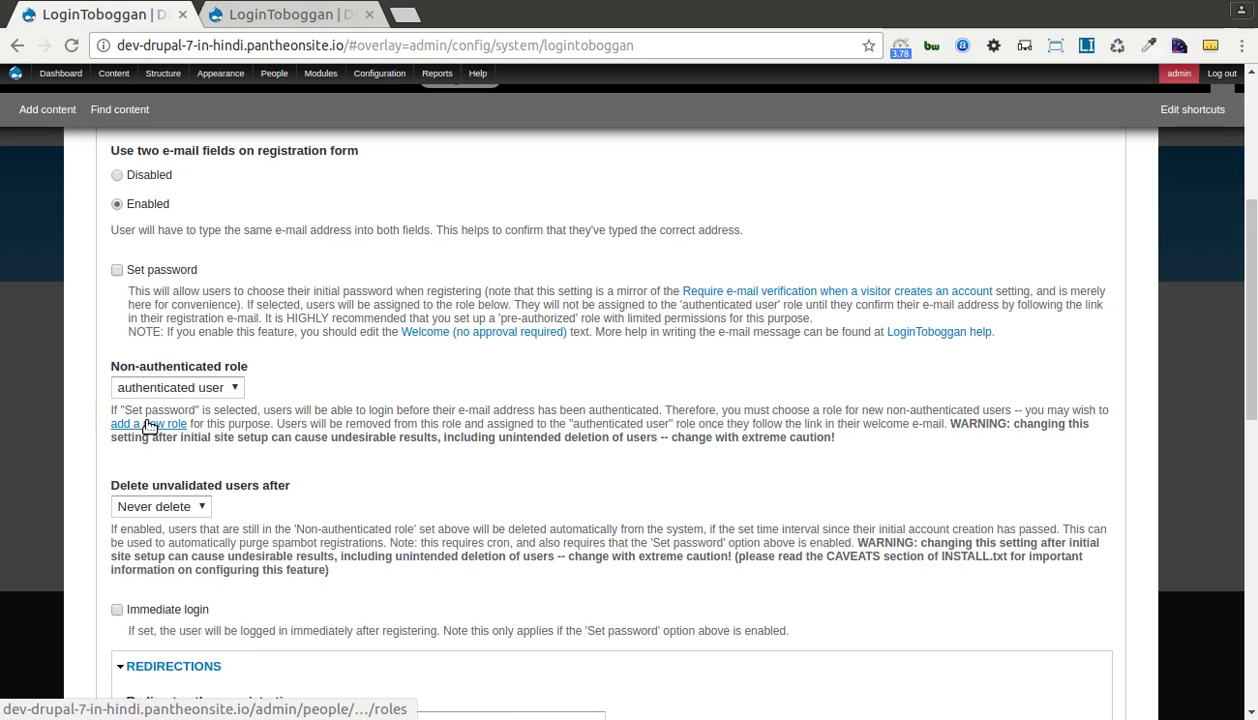
Turn on 'Set password' and Immediate login in LoginToboggan's Registration settings.
left_click(130, 275)
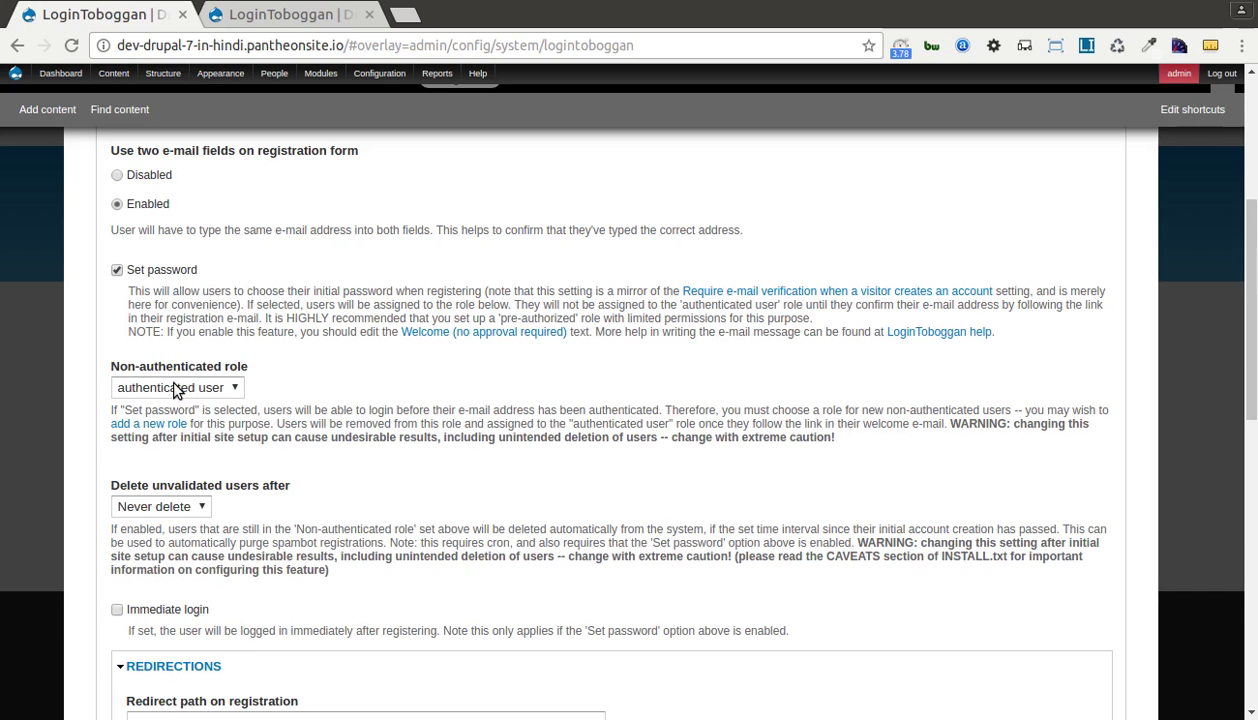
scroll(312, 388, "down", 3)
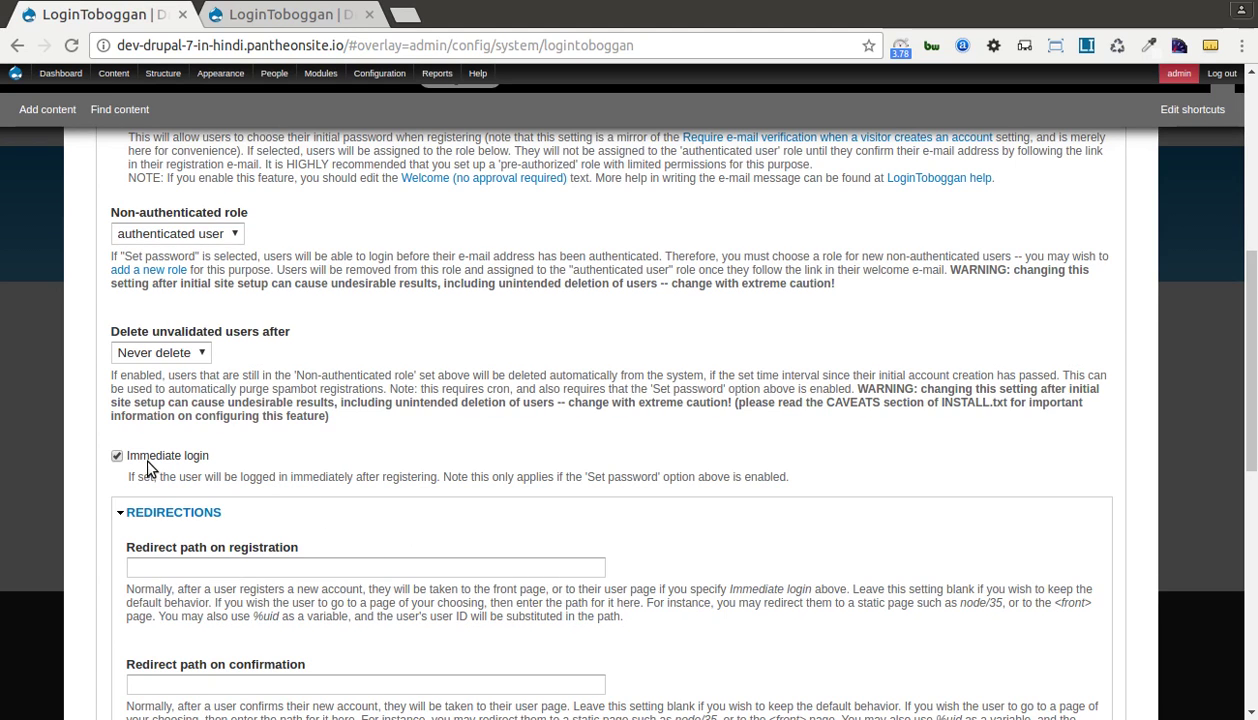
left_click_drag(587, 477, 657, 477)
scroll(603, 503, "up", 1)
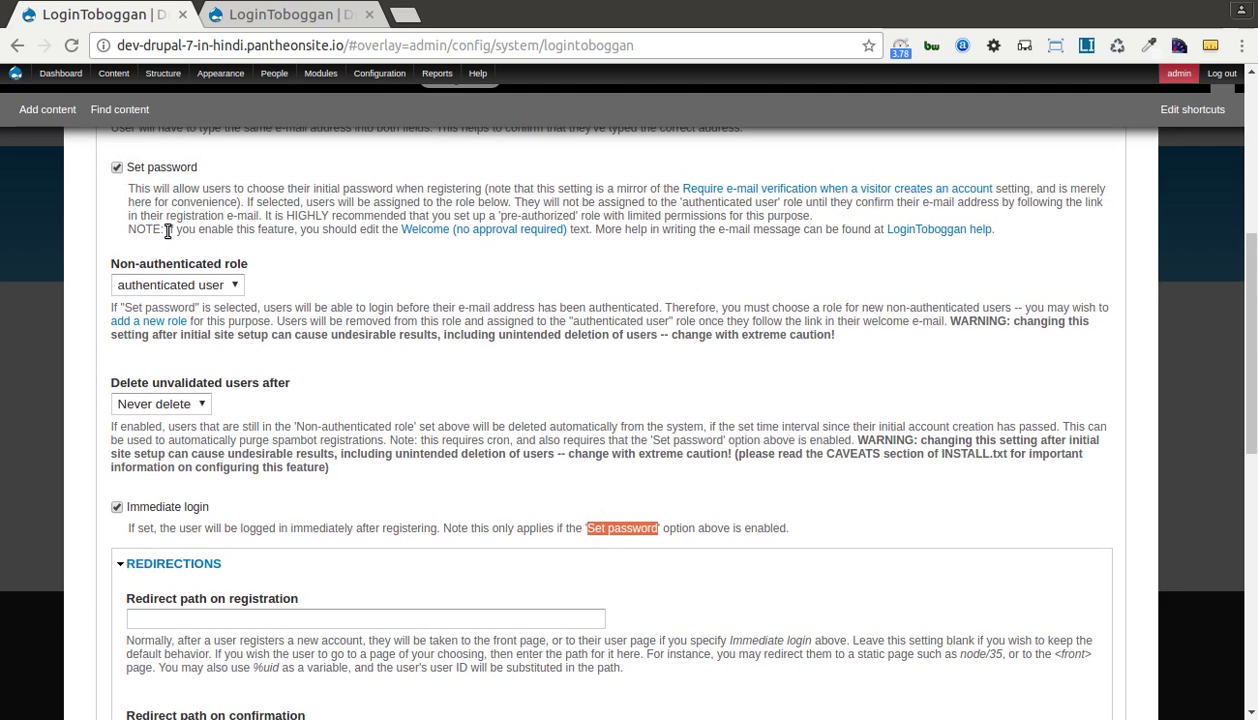
scroll(365, 402, "down", 2)
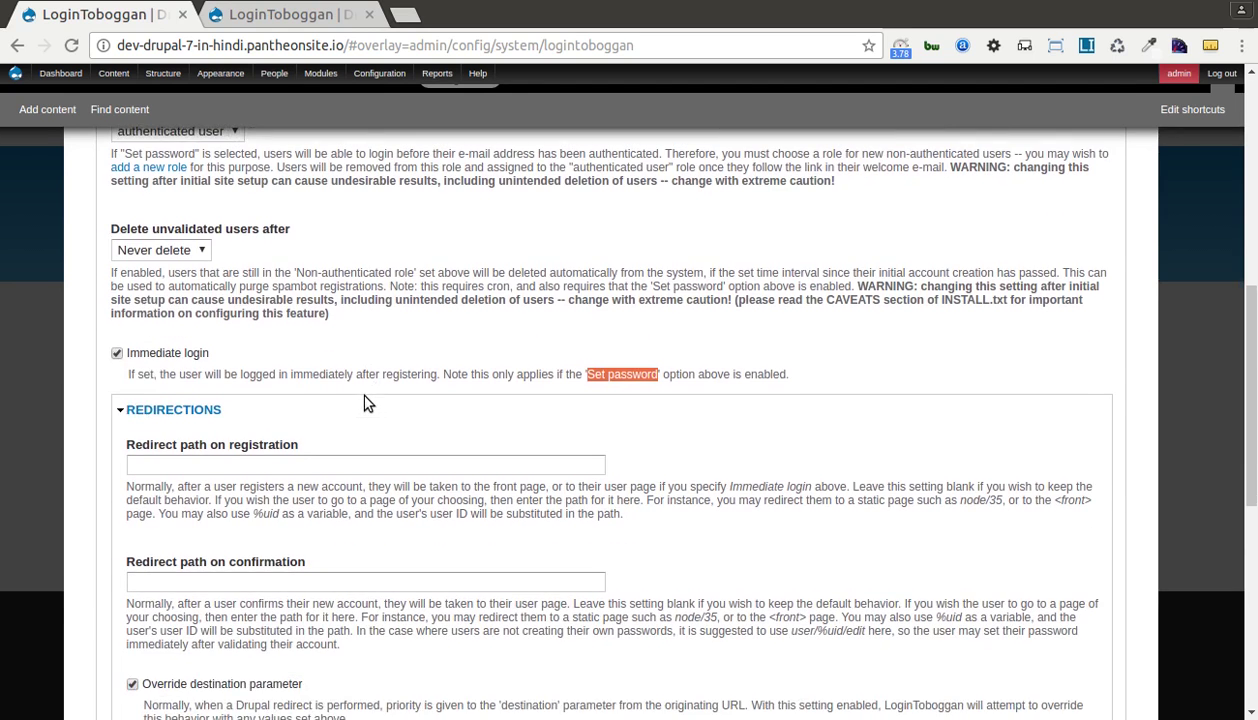
scroll(371, 402, "down", 1)
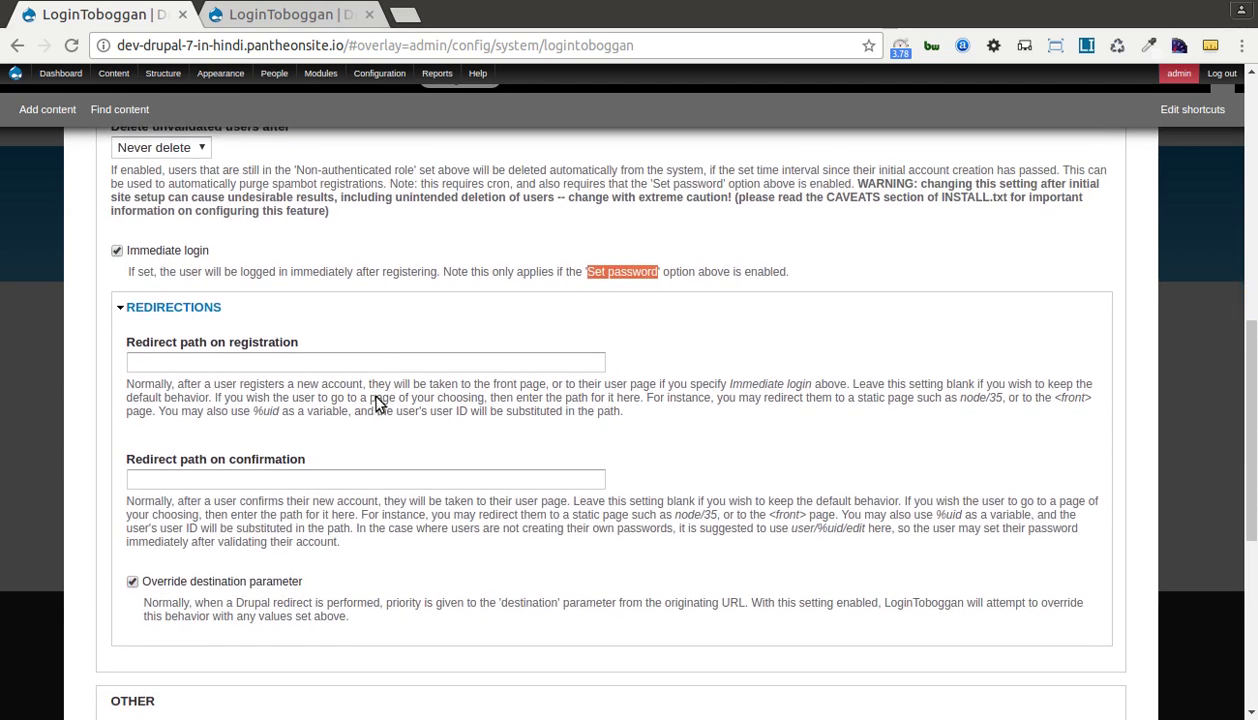
left_click(212, 360)
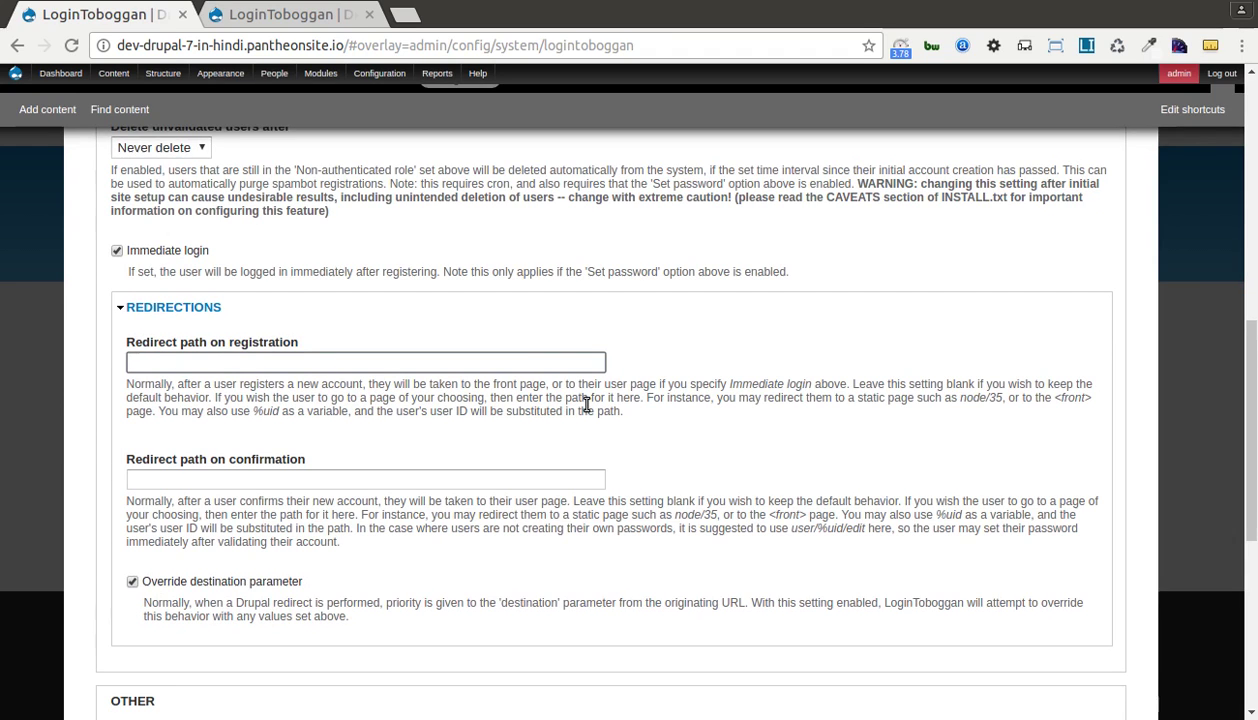
left_click(652, 330)
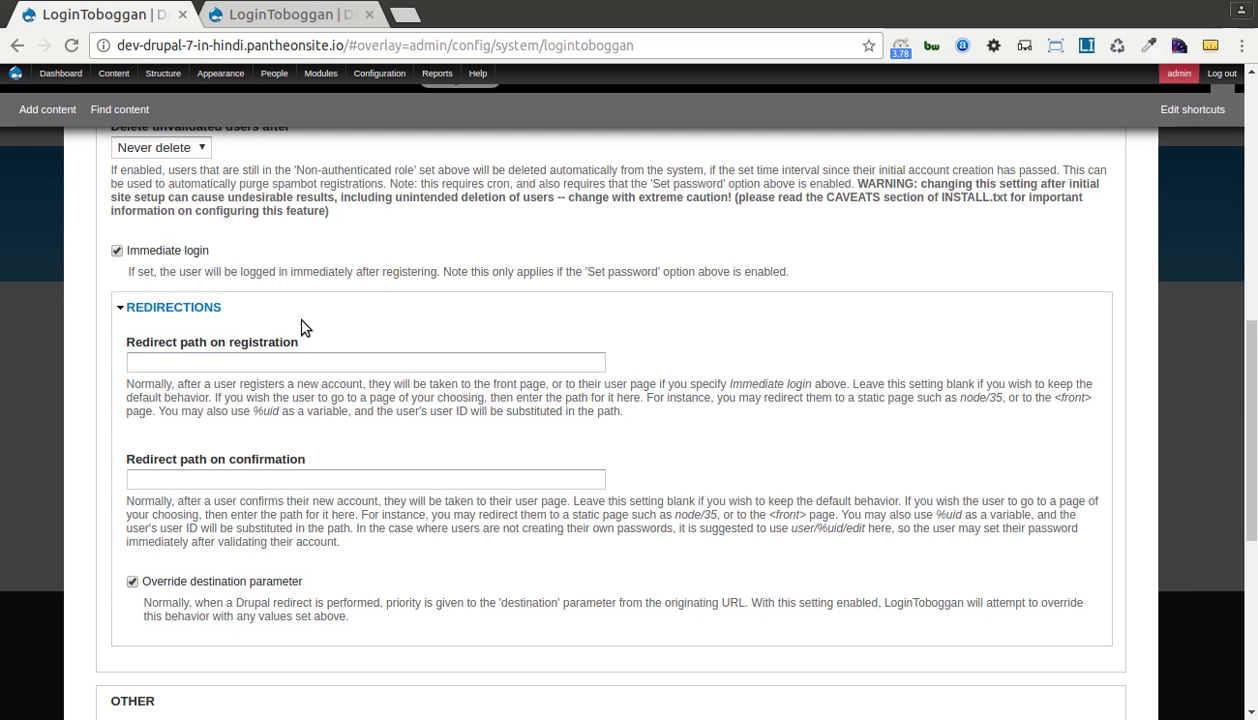
left_click(167, 362)
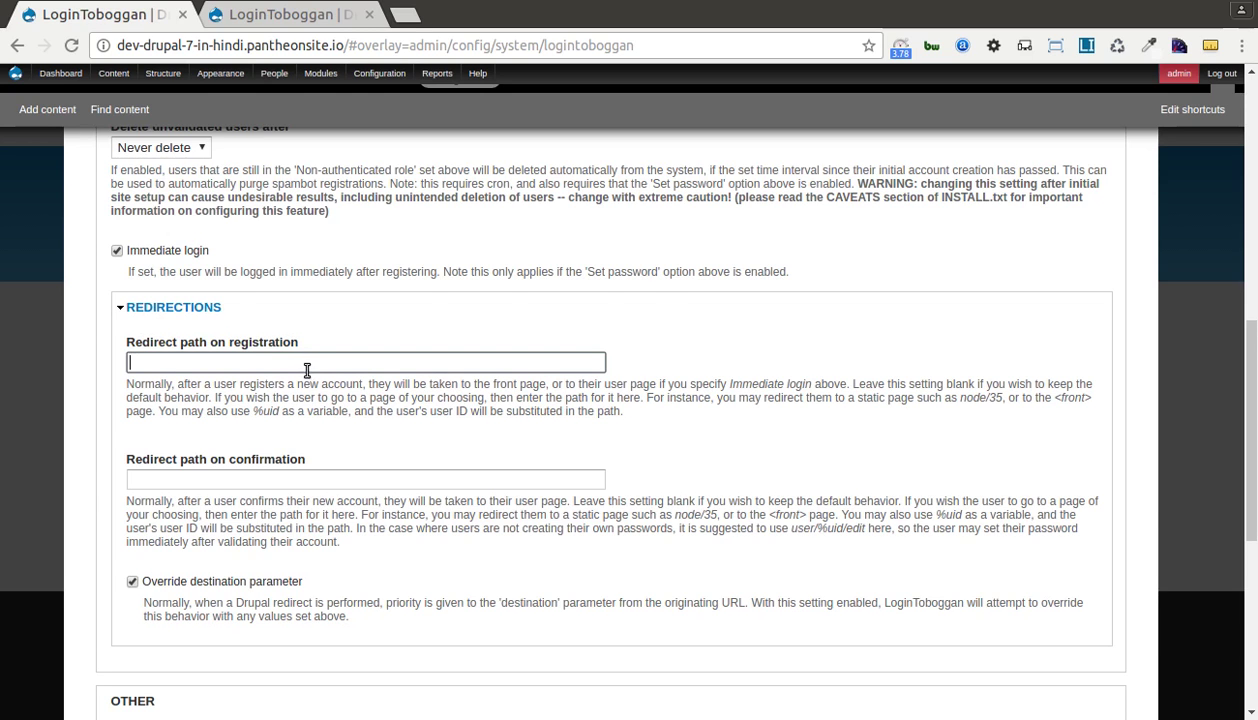
scroll(234, 395, "down", 1)
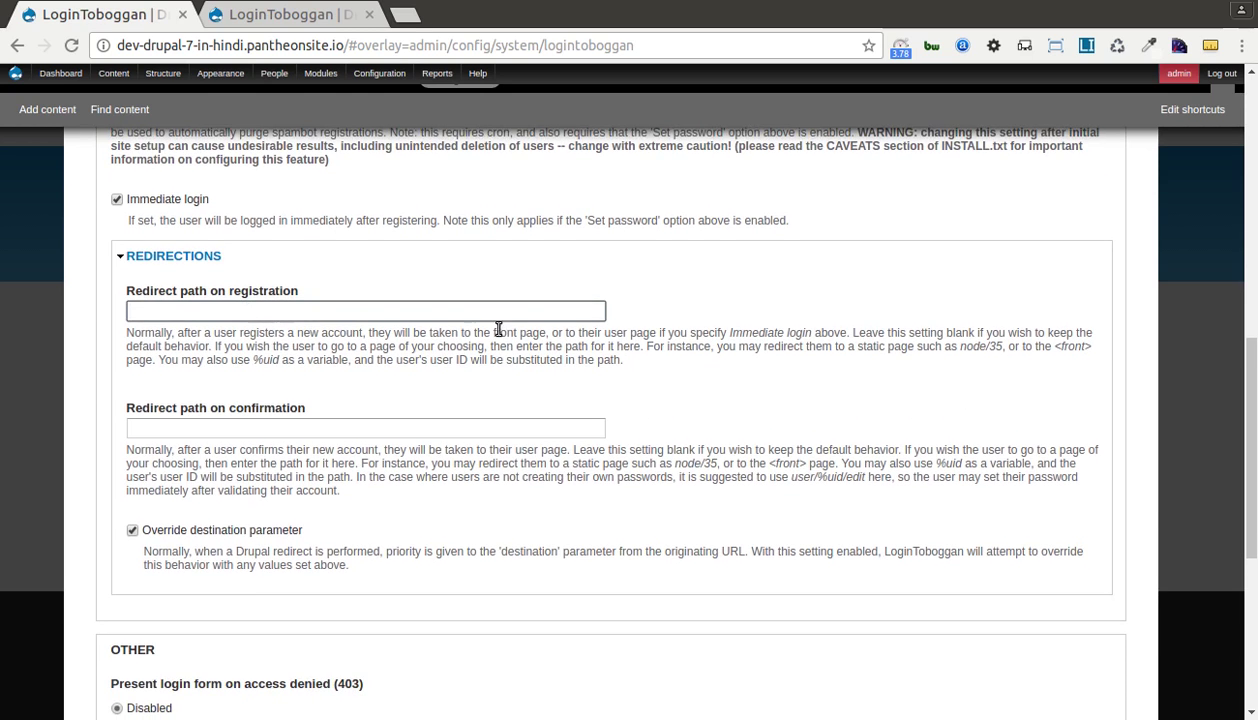
left_click(199, 335)
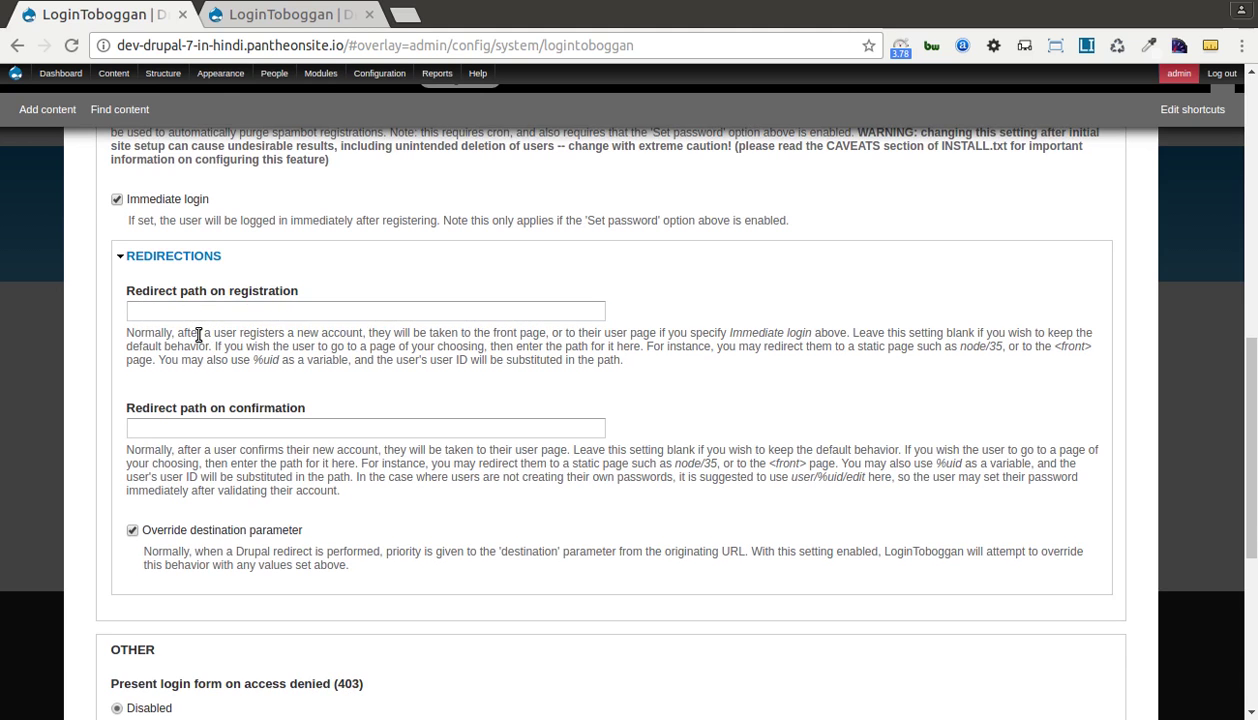
left_click(156, 312)
scroll(279, 322, "down", 2)
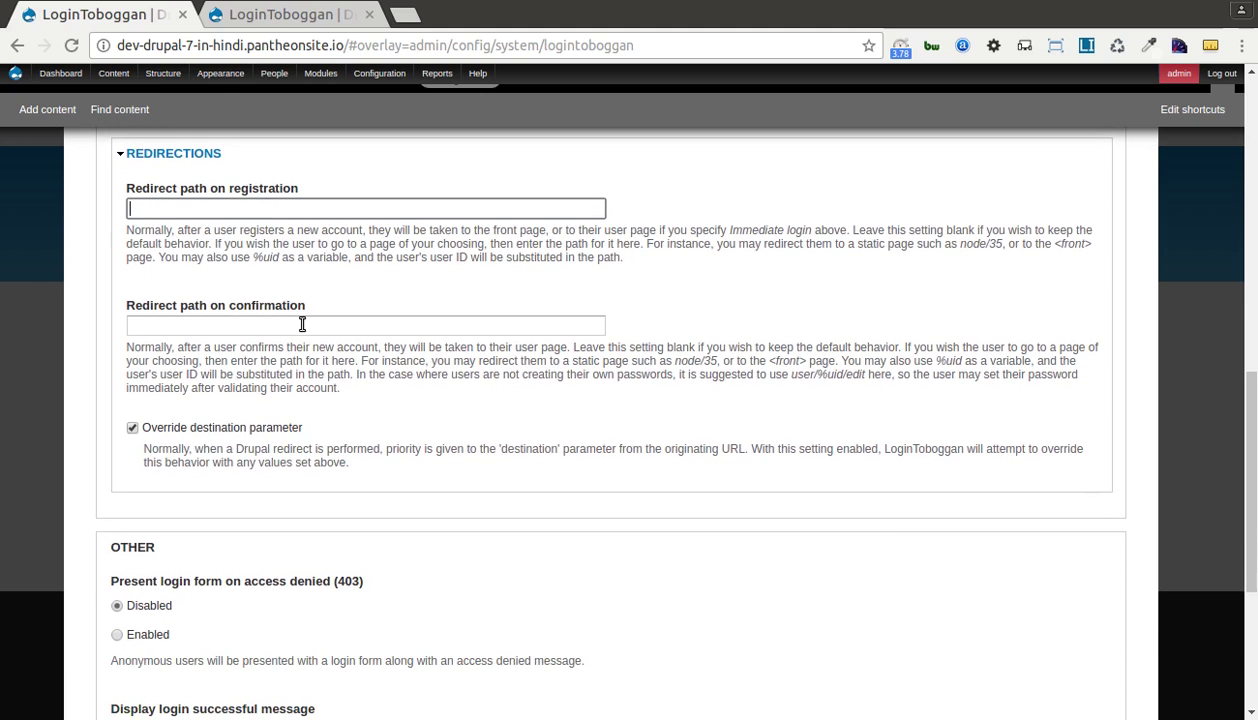
scroll(302, 325, "down", 1)
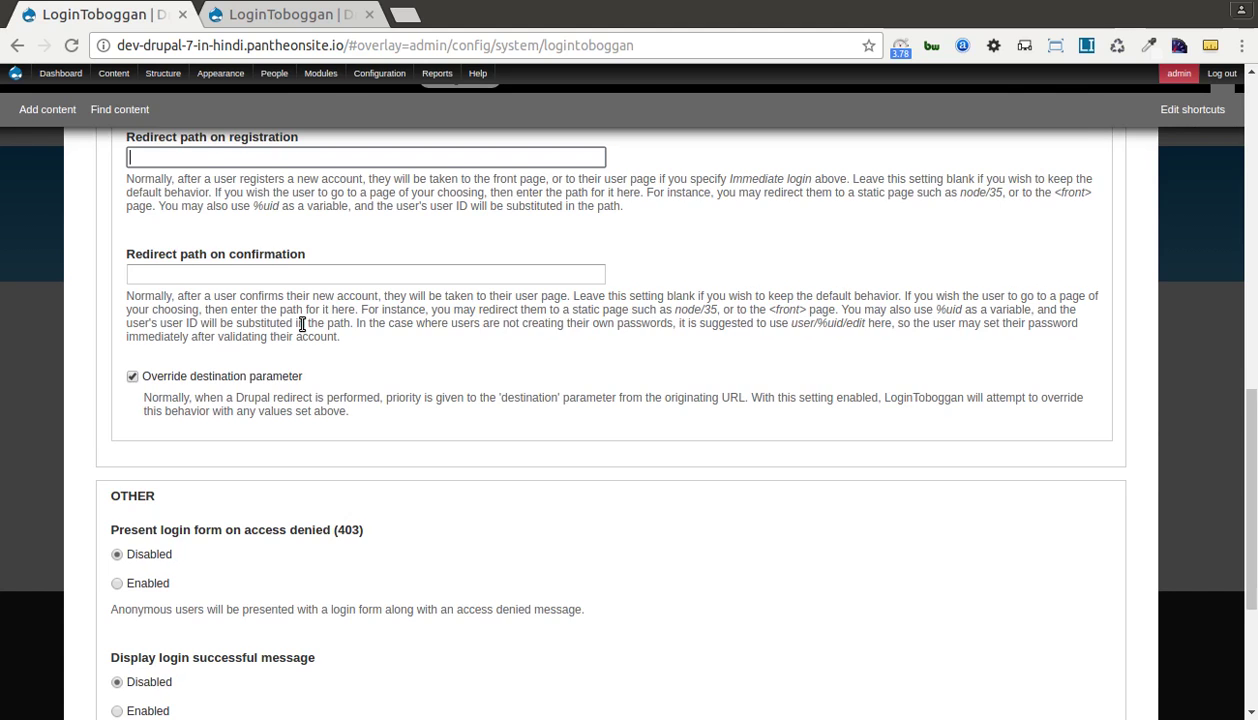
scroll(302, 325, "down", 1)
scroll(301, 328, "up", 2)
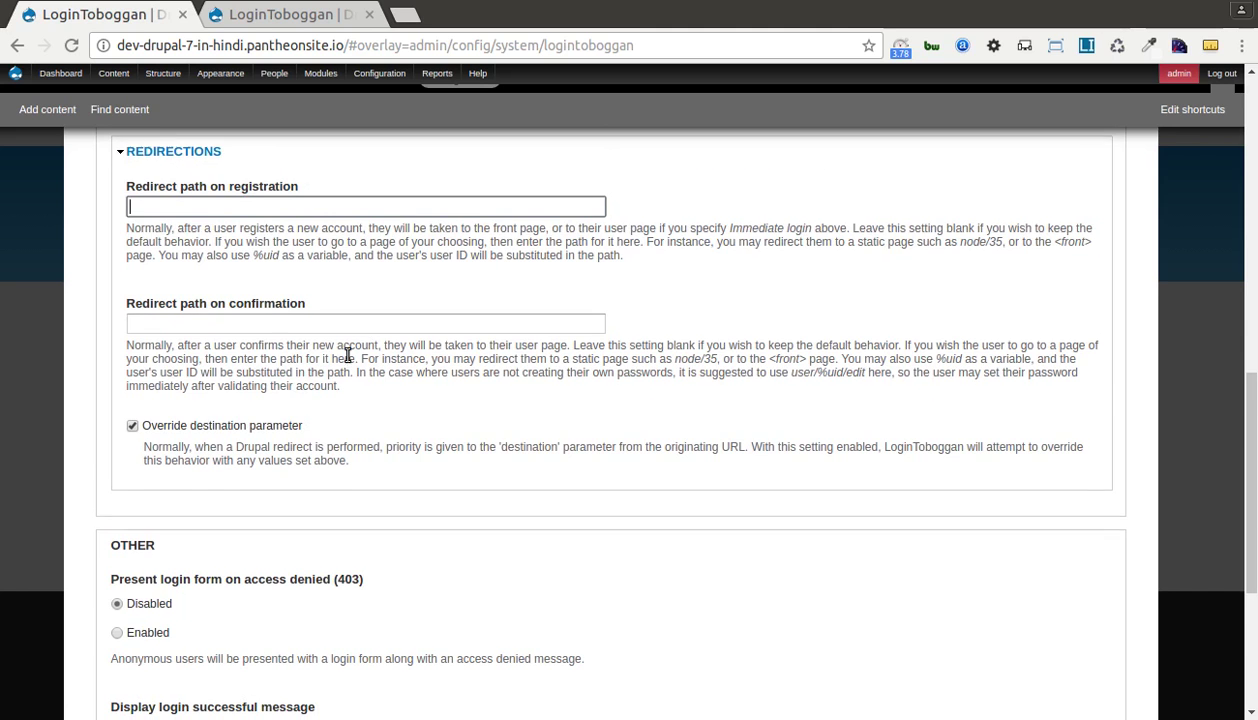
scroll(348, 358, "down", 4)
scroll(348, 361, "down", 2)
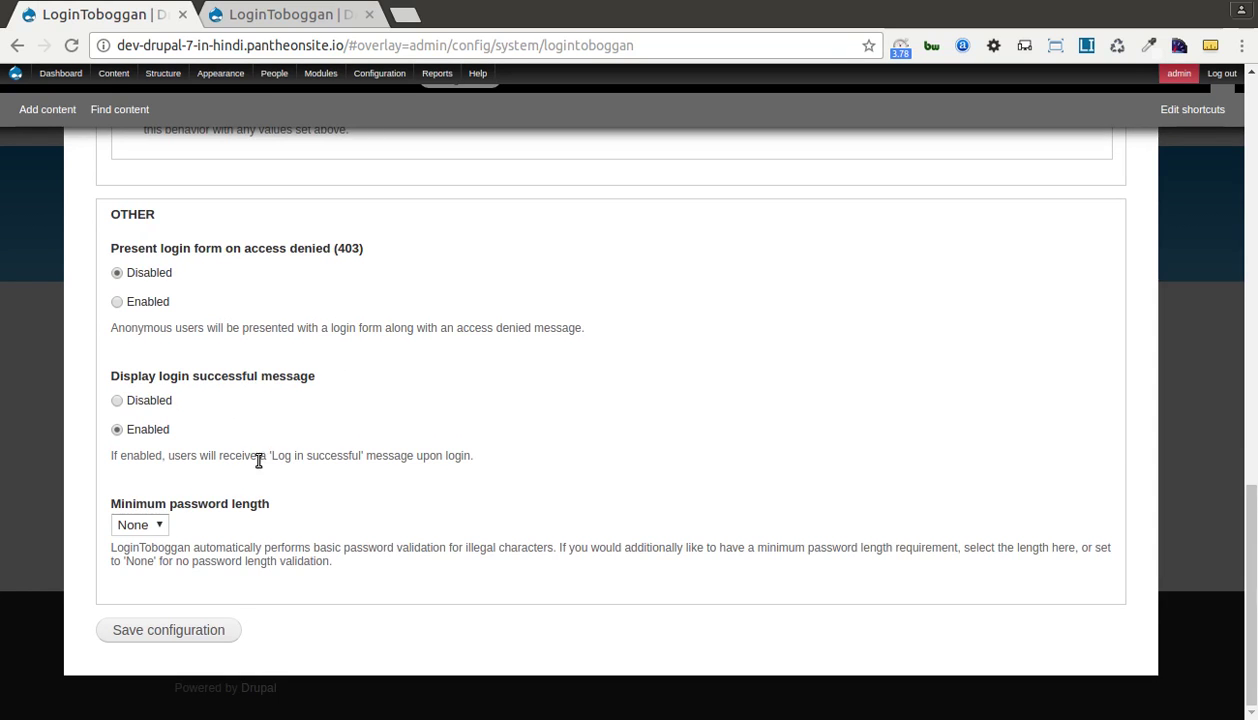
Enable the login-successful message and set the minimum password length to 8.
left_click_drag(271, 455, 368, 455)
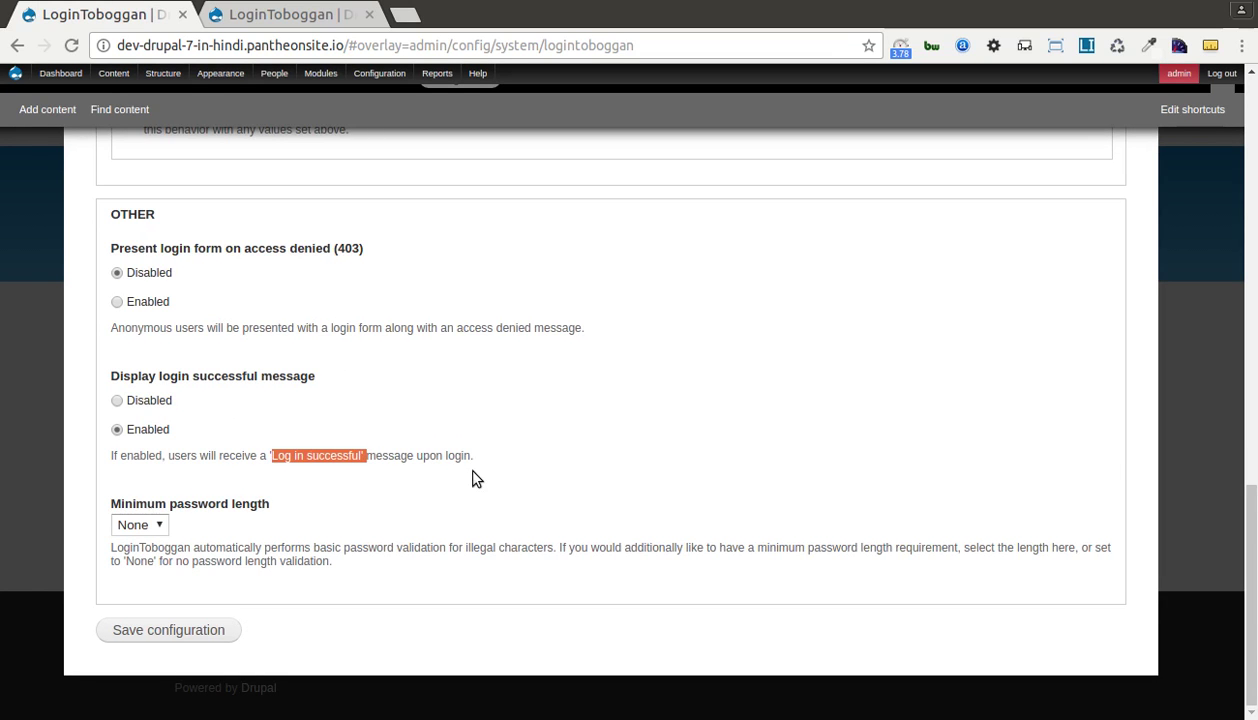
left_click(155, 522)
left_click(212, 494)
left_click_drag(121, 503, 239, 510)
left_click(262, 508)
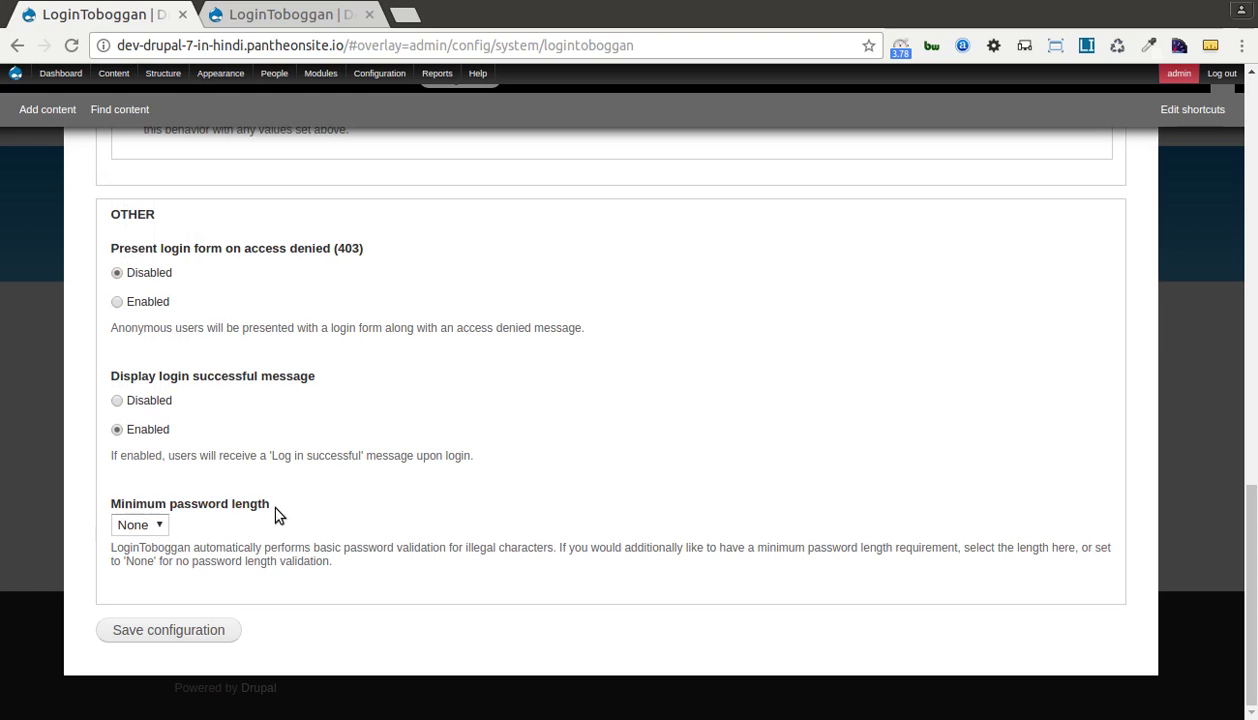
left_click(158, 522)
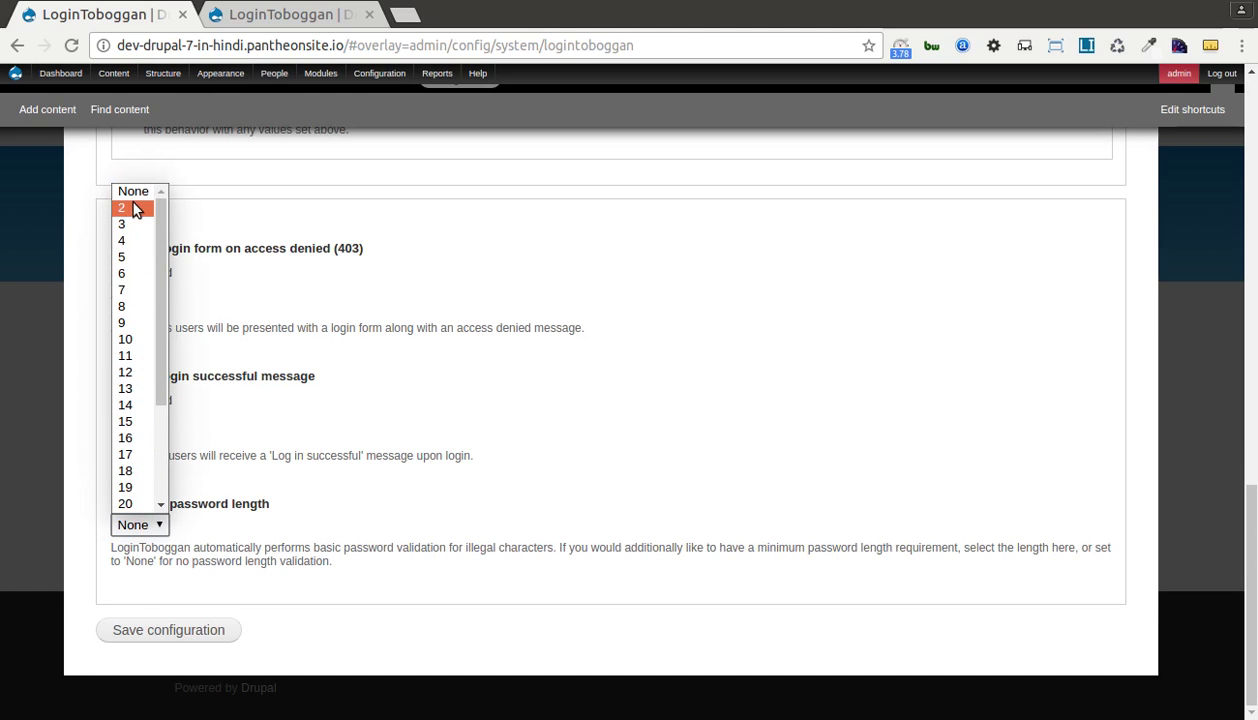
left_click(133, 306)
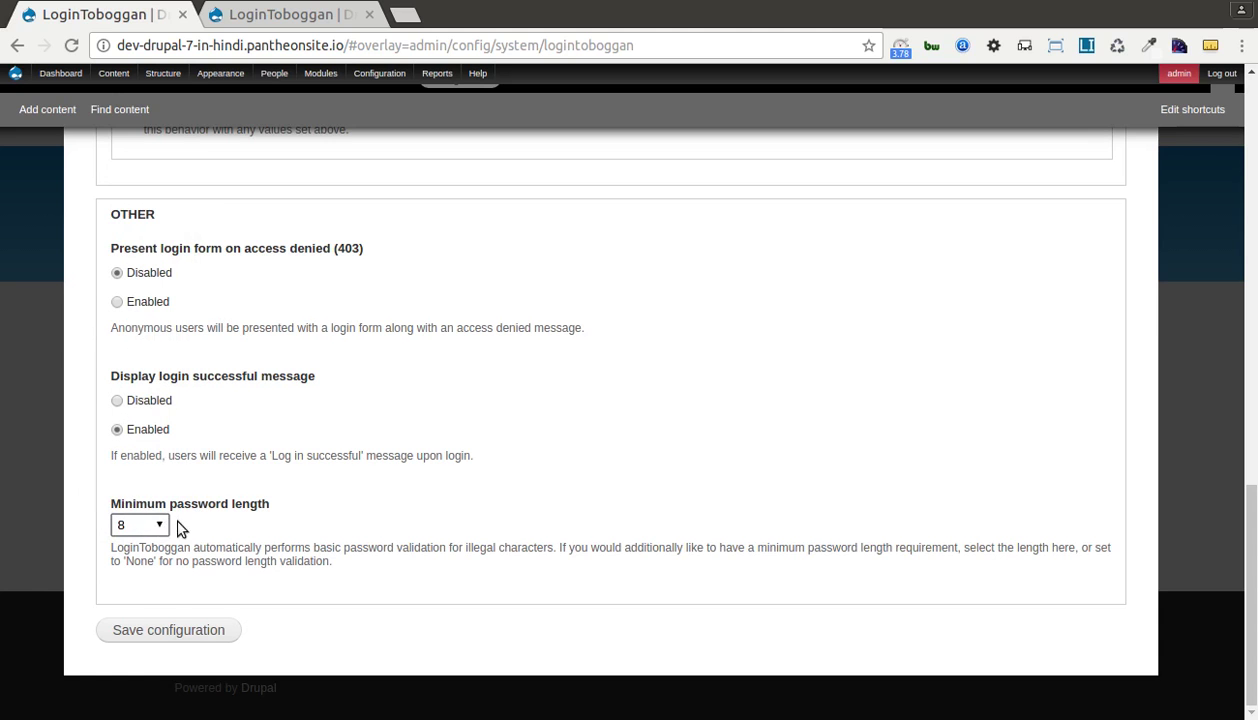
scroll(228, 462, "up", 4)
scroll(228, 467, "up", 15)
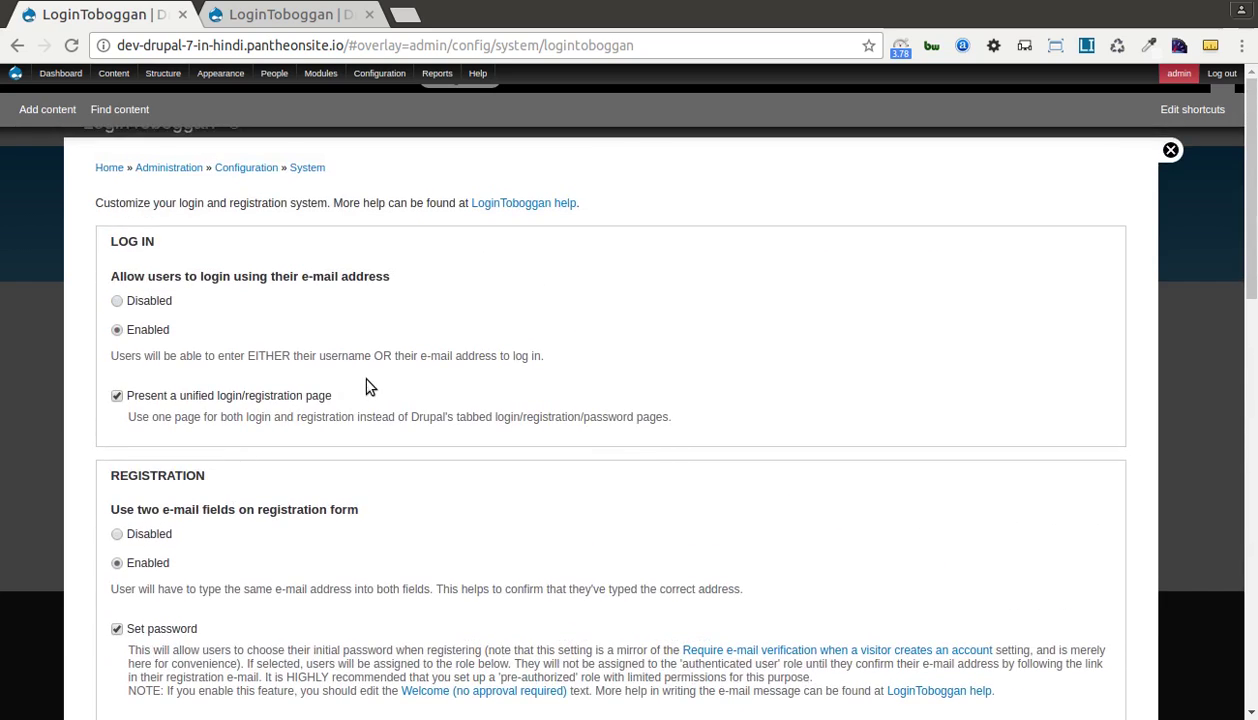
Save the LoginToboggan configuration and close its overlay to reach the Welcome front page.
scroll(362, 385, "down", 5)
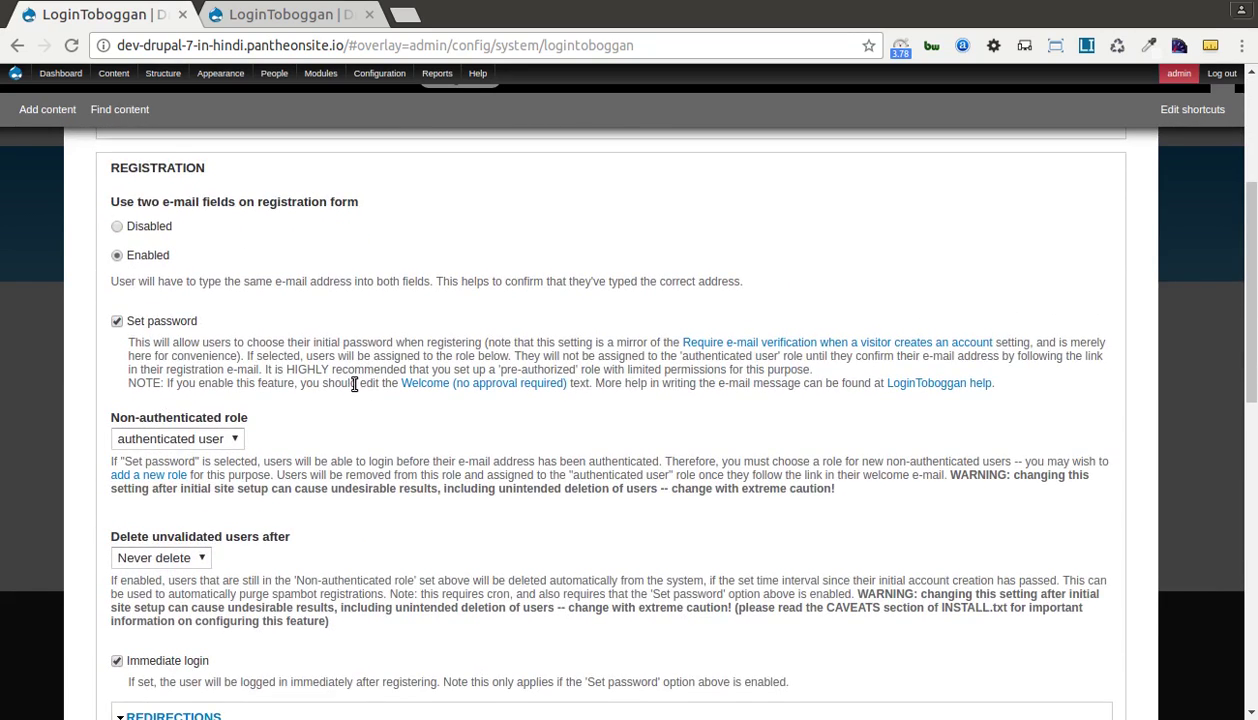
scroll(354, 384, "down", 1)
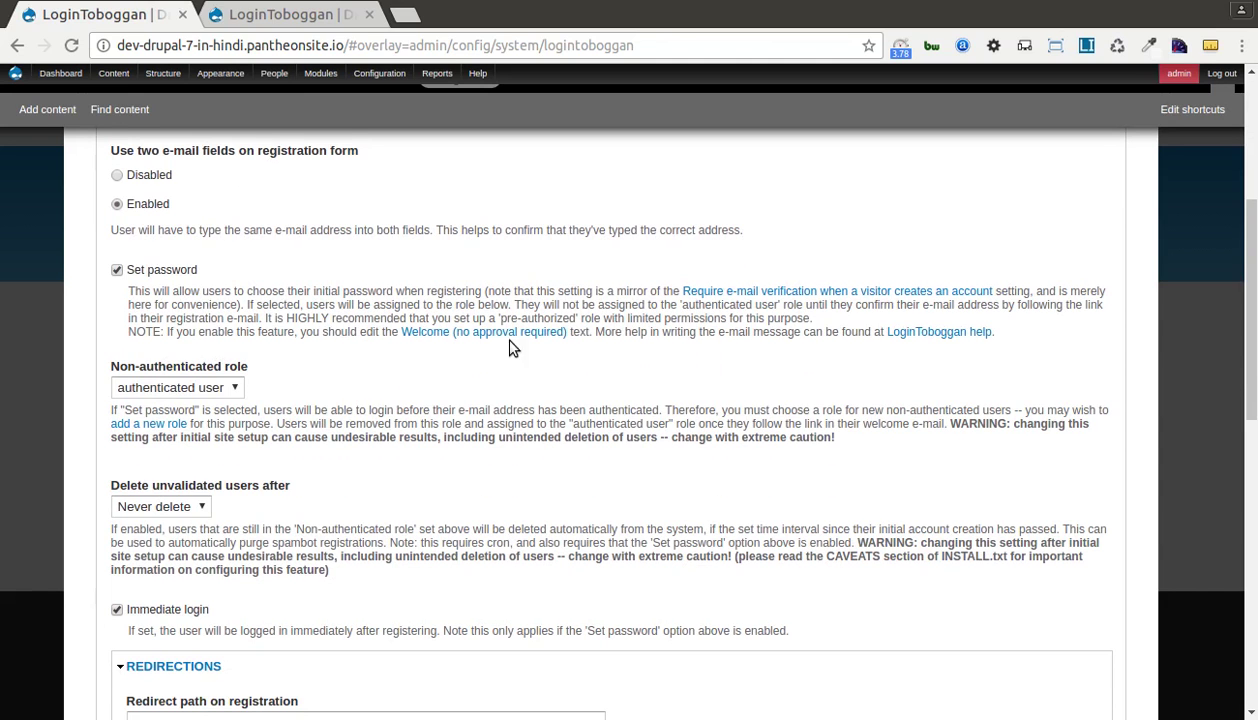
scroll(450, 479, "down", 2)
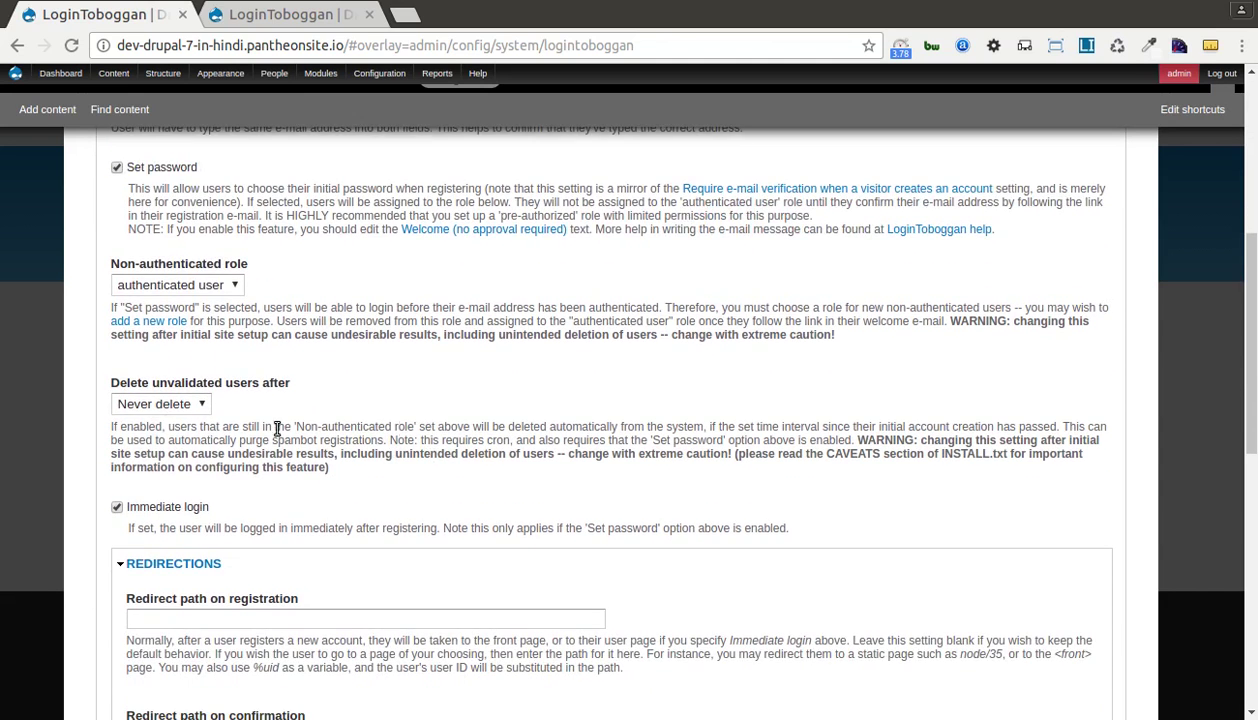
scroll(595, 439, "down", 2)
scroll(600, 445, "down", 6)
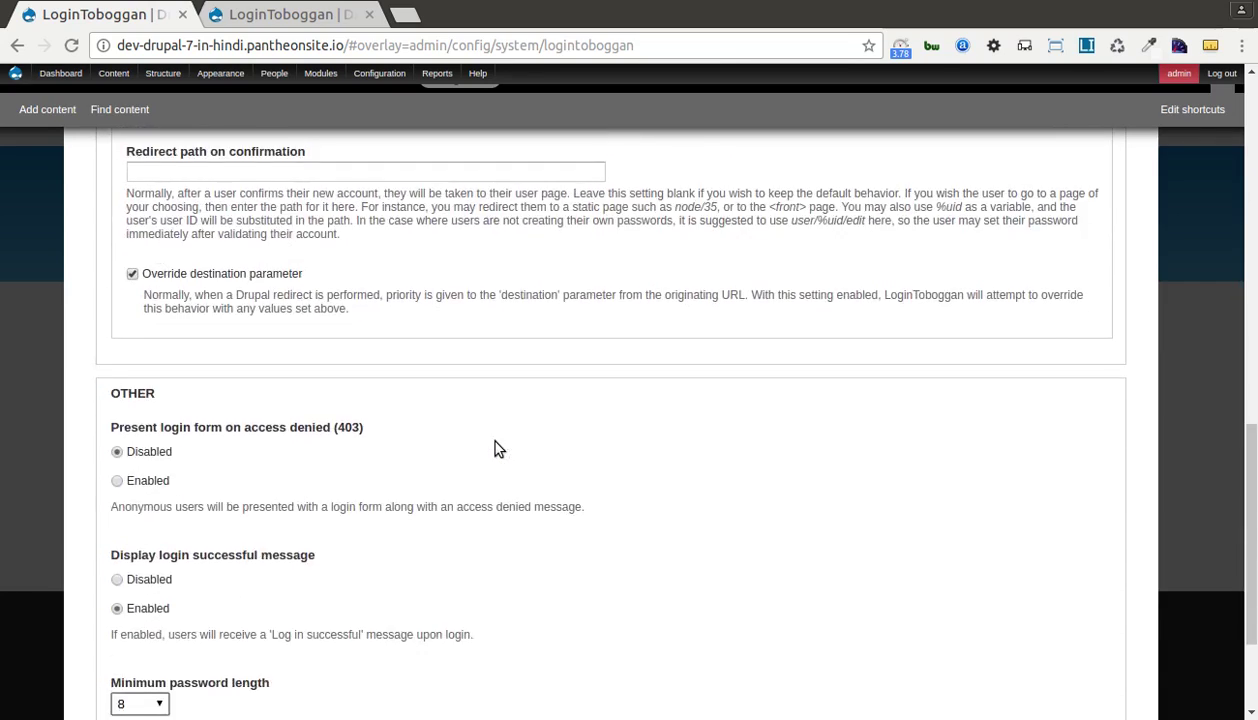
left_click(162, 628)
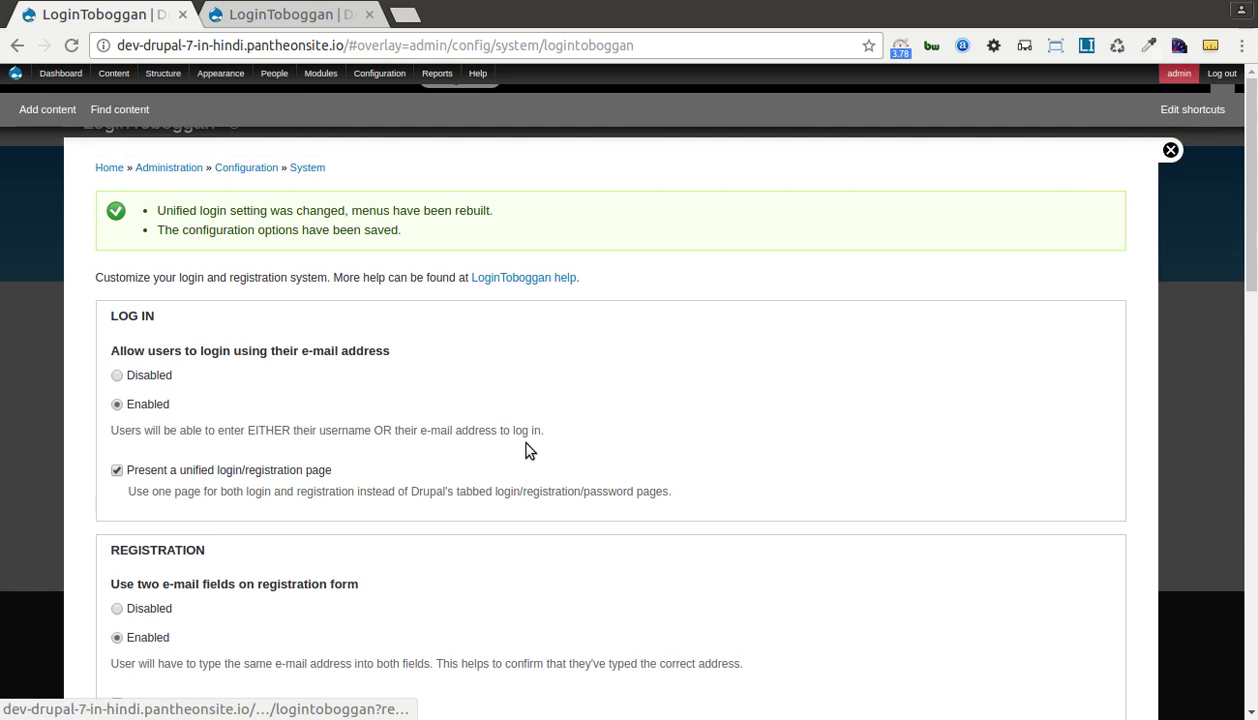
left_click(1168, 150)
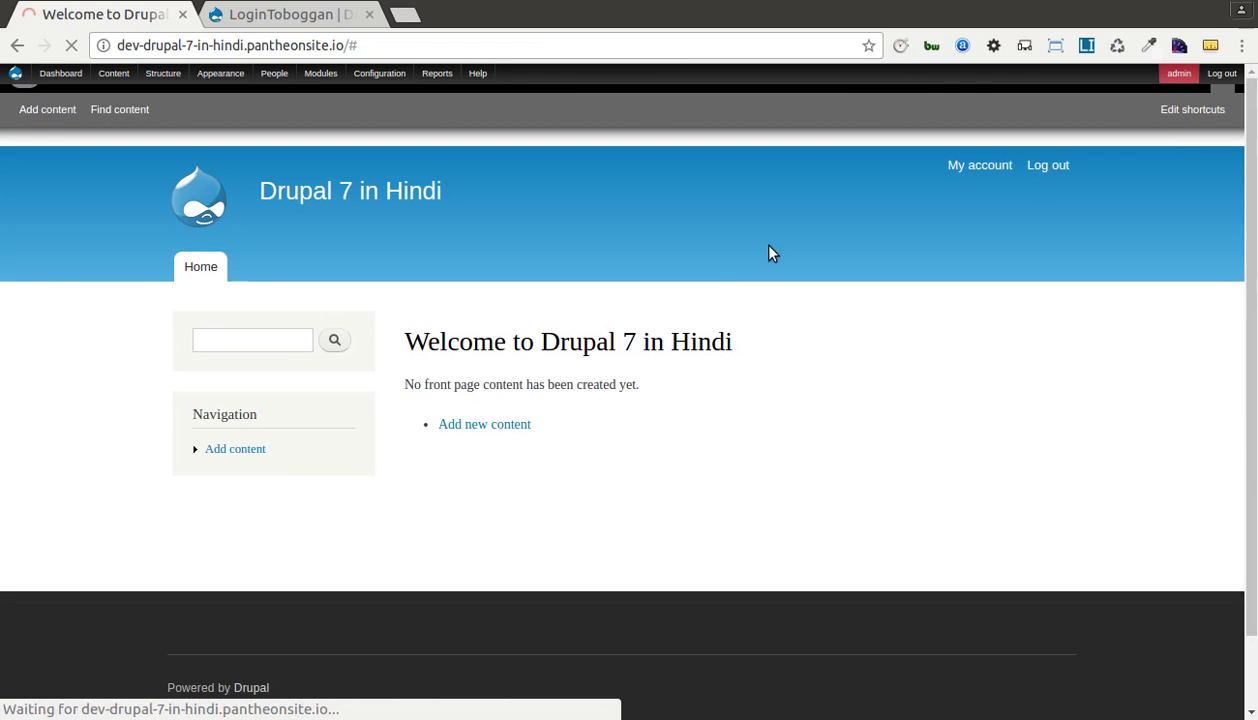
Log out of the admin account and open the new-account registration page.
left_click(1223, 75)
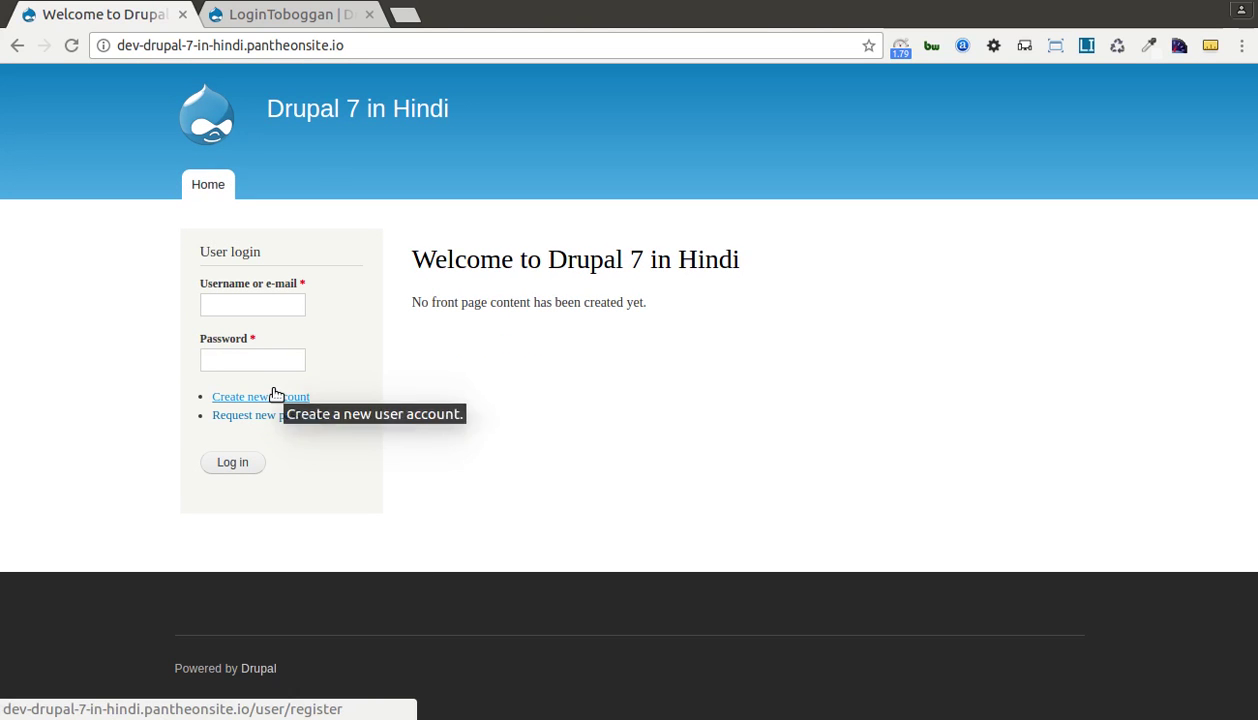
left_click(256, 401)
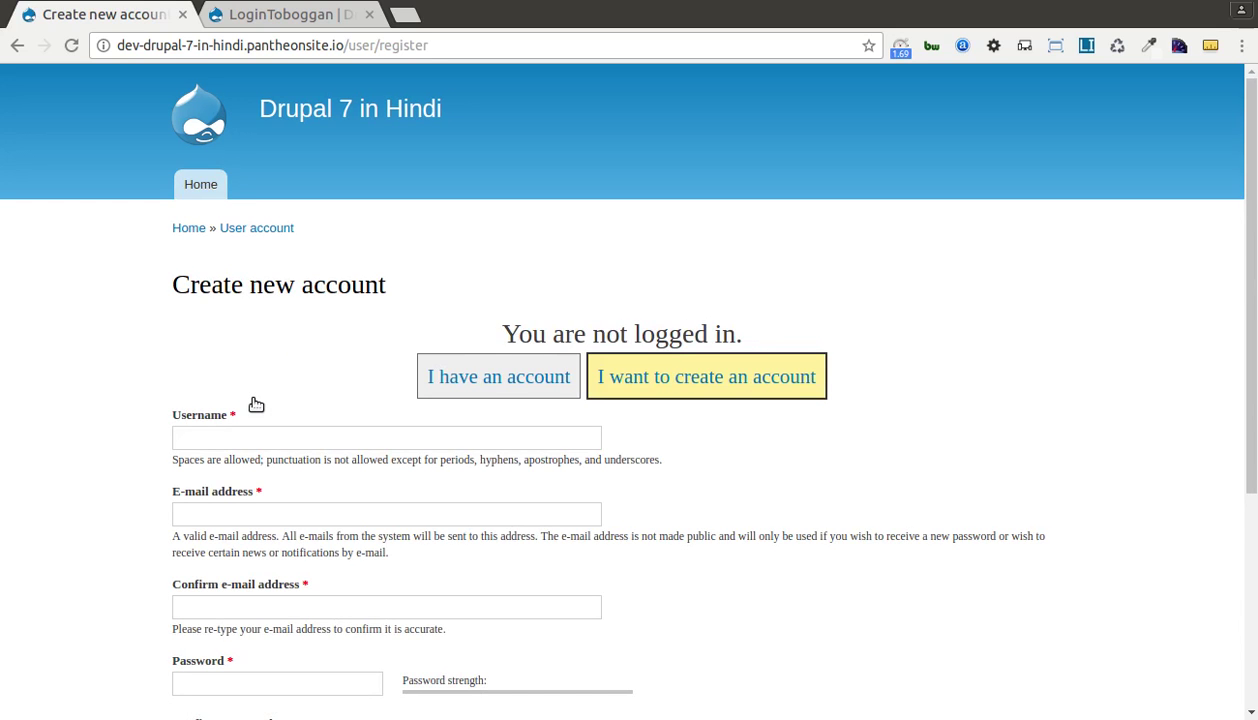
scroll(256, 404, "down", 1)
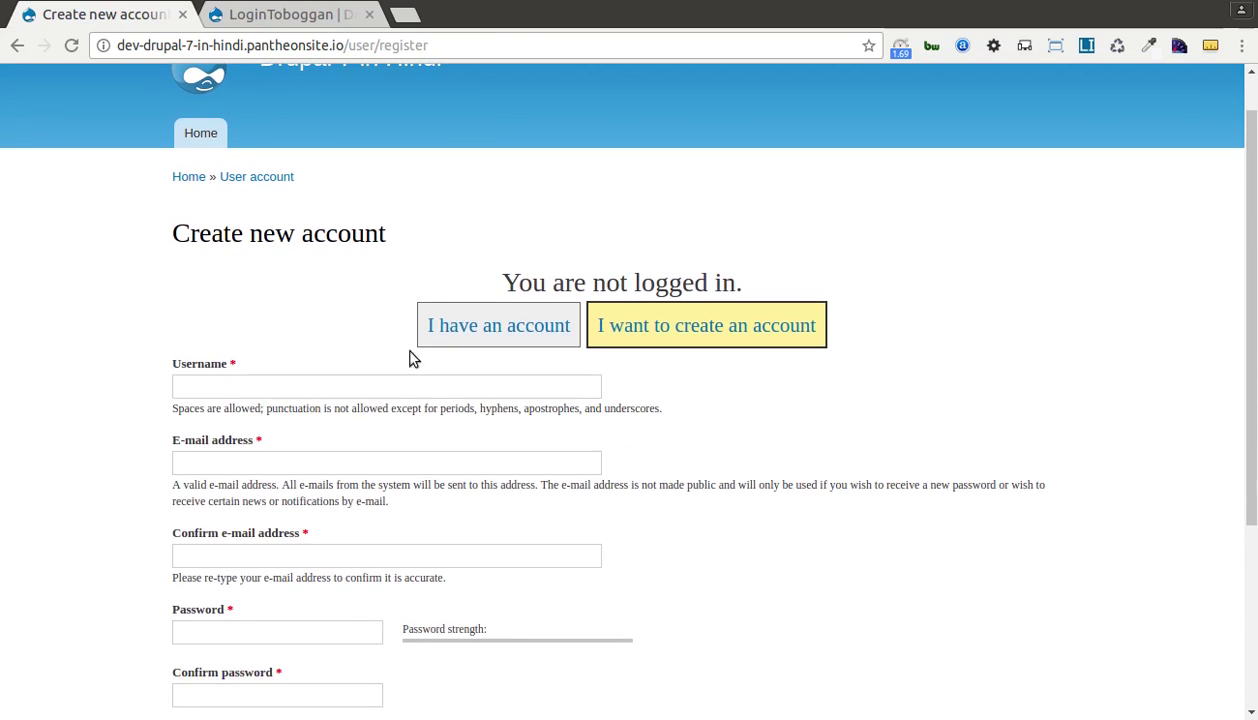
Toggle between log-in and create-account forms, checking the username-or-e-mail and password fields.
left_click(505, 337)
left_click(614, 336)
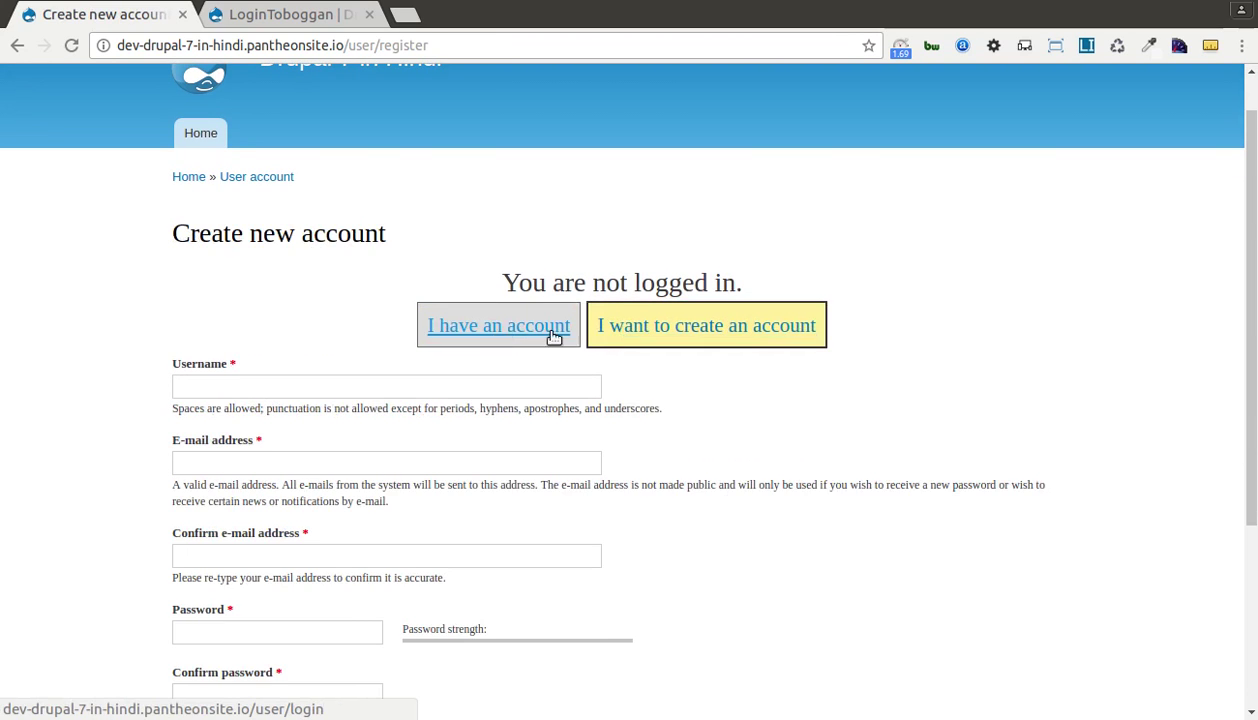
left_click(505, 330)
left_click(615, 330)
left_click(507, 327)
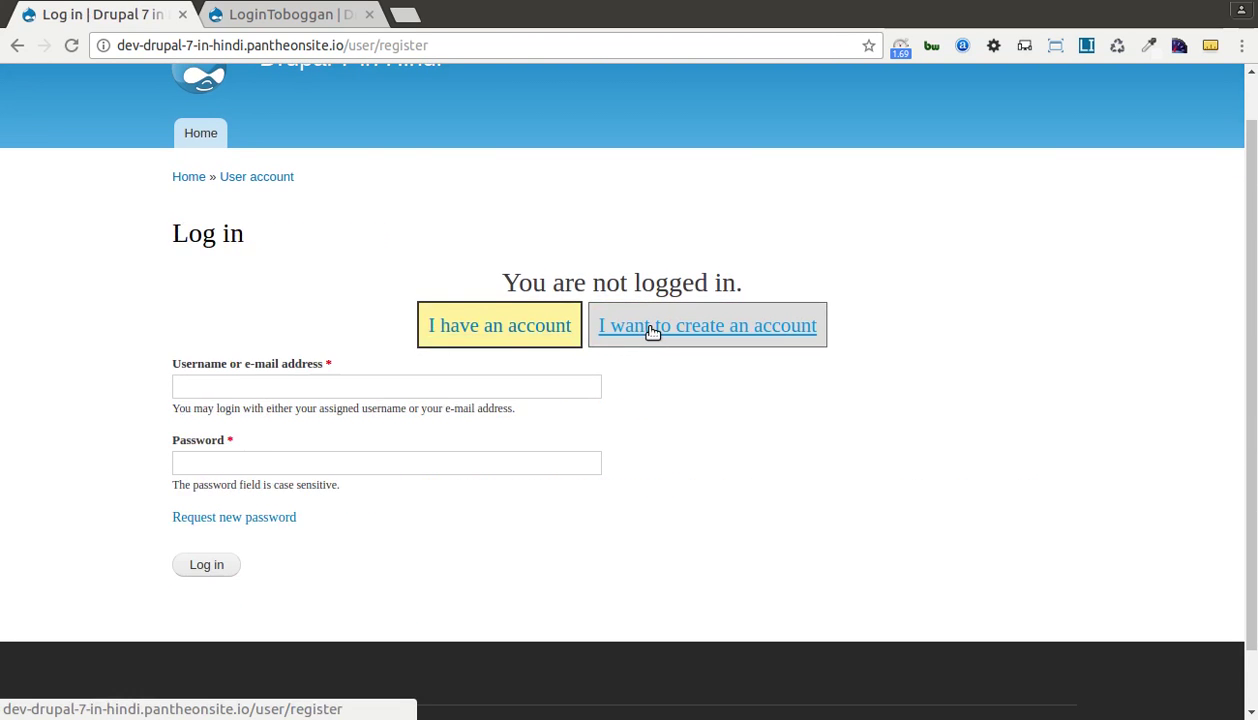
left_click(651, 332)
left_click(498, 334)
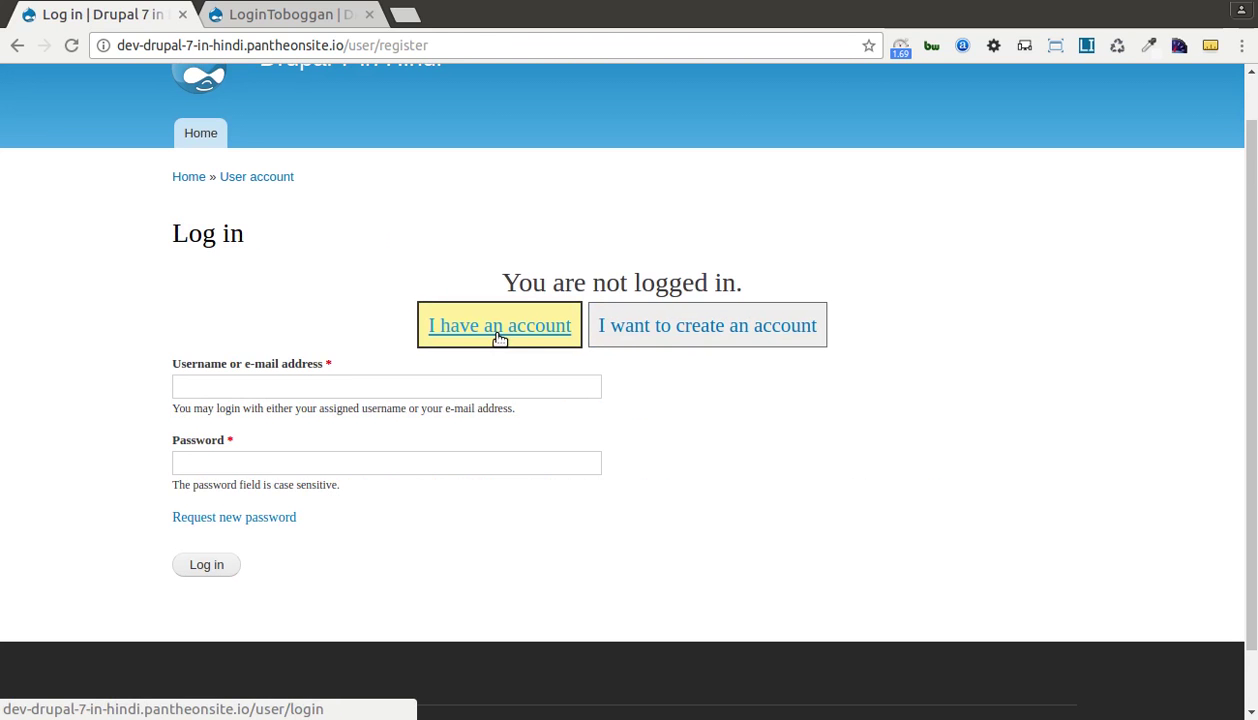
left_click(708, 329)
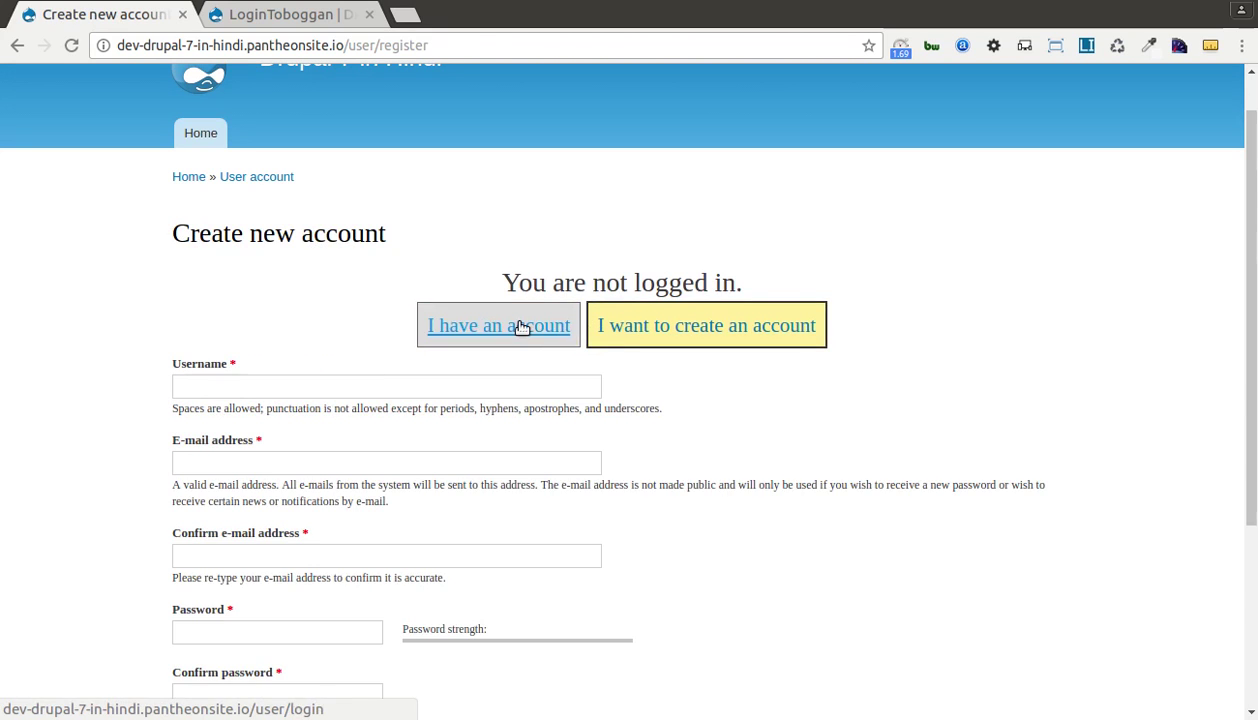
left_click(520, 329)
scroll(520, 329, "down", 1)
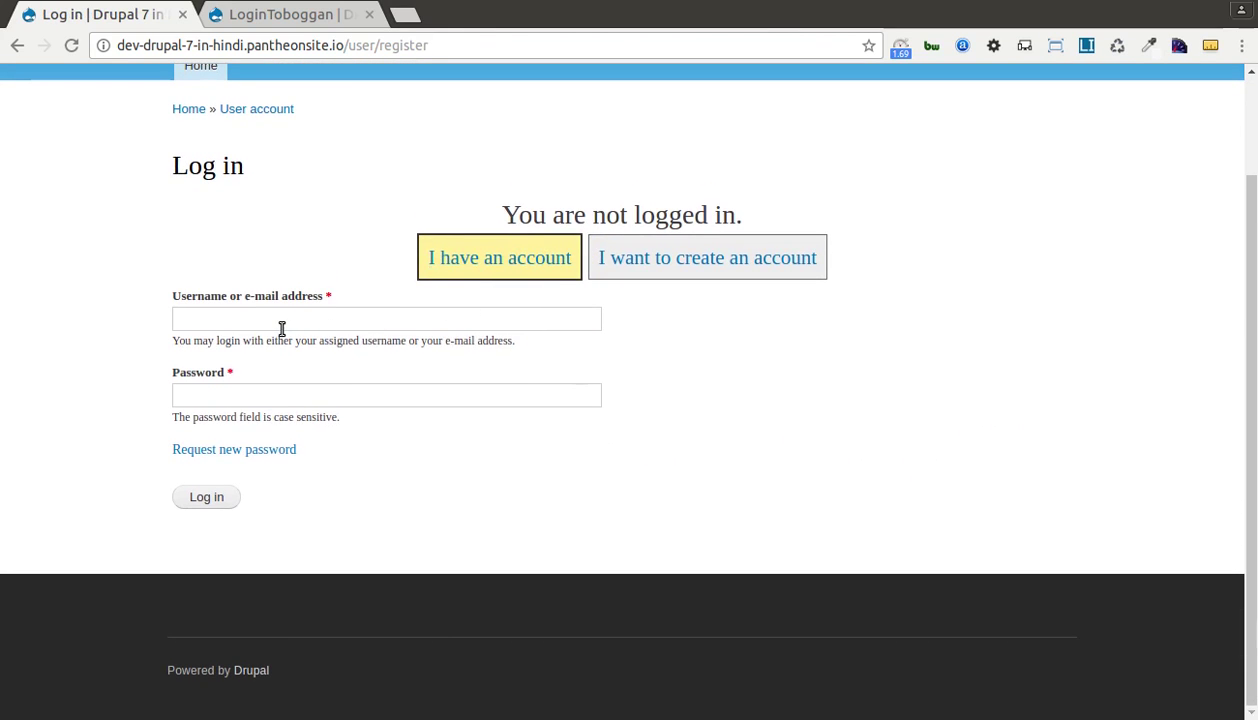
left_click(214, 320)
left_click(231, 390)
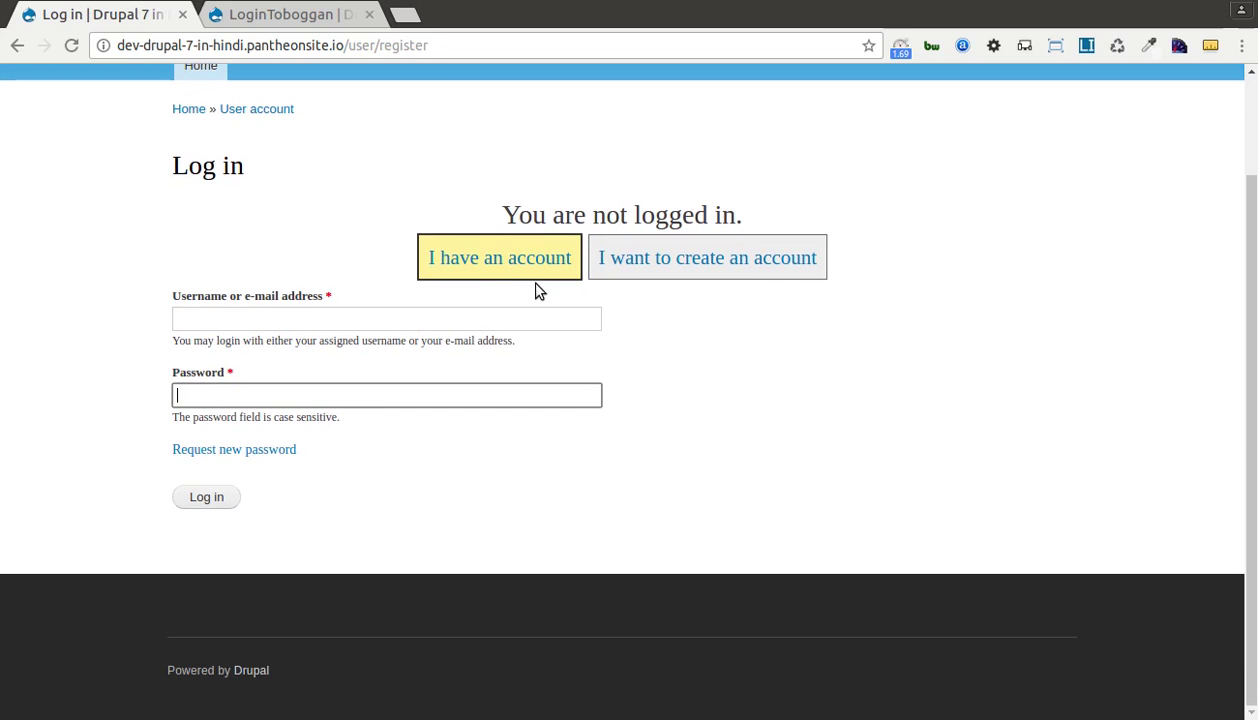
Inspect the create-account form's e-mail, confirm e-mail, password and confirm password fields.
left_click(675, 276)
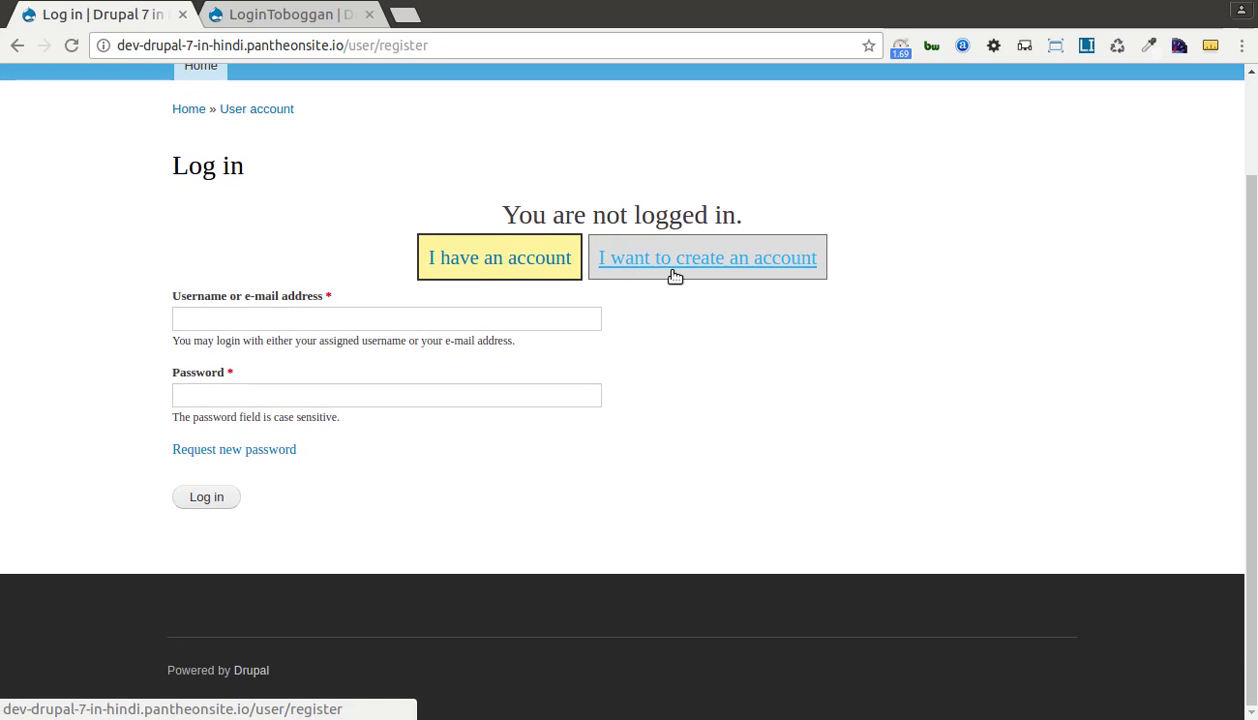
scroll(403, 341, "down", 3)
scroll(403, 341, "up", 2)
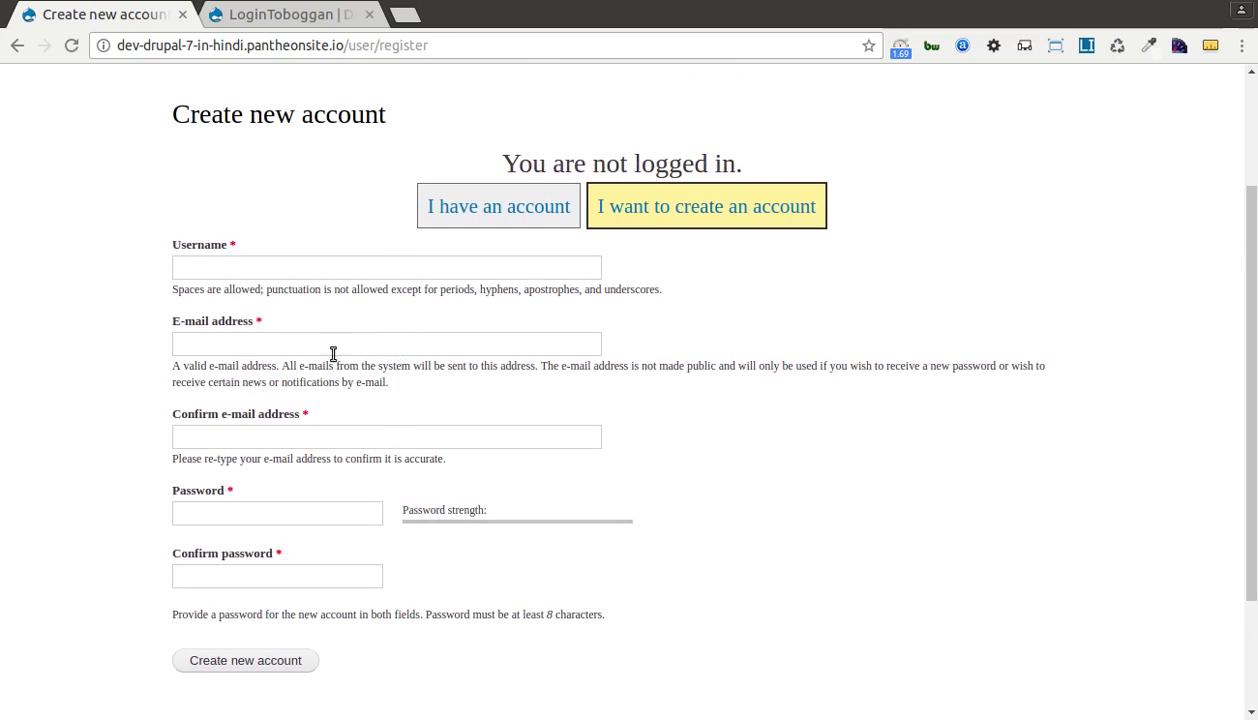
left_click(238, 348)
left_click(168, 326)
left_click_drag(168, 326, 254, 336)
left_click_drag(168, 414, 312, 416)
scroll(260, 430, "down", 2)
left_click(218, 410)
left_click(223, 475)
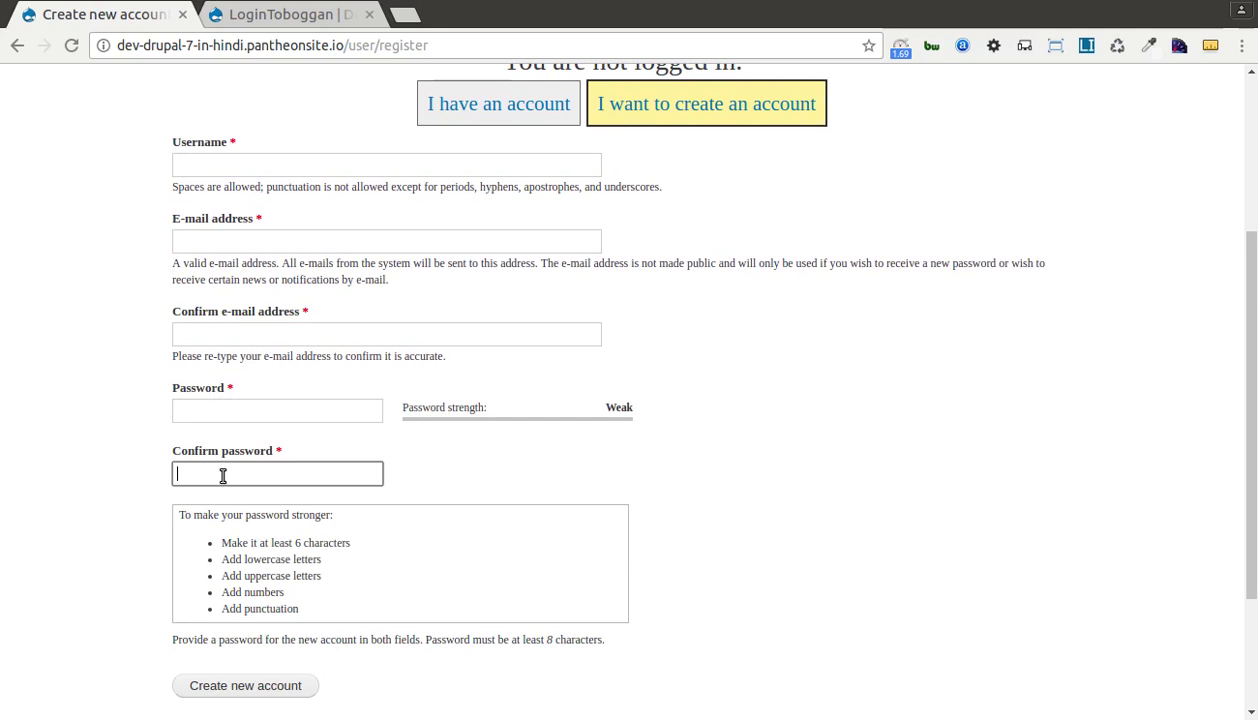
left_click(132, 464)
left_click(202, 408)
left_click(199, 337)
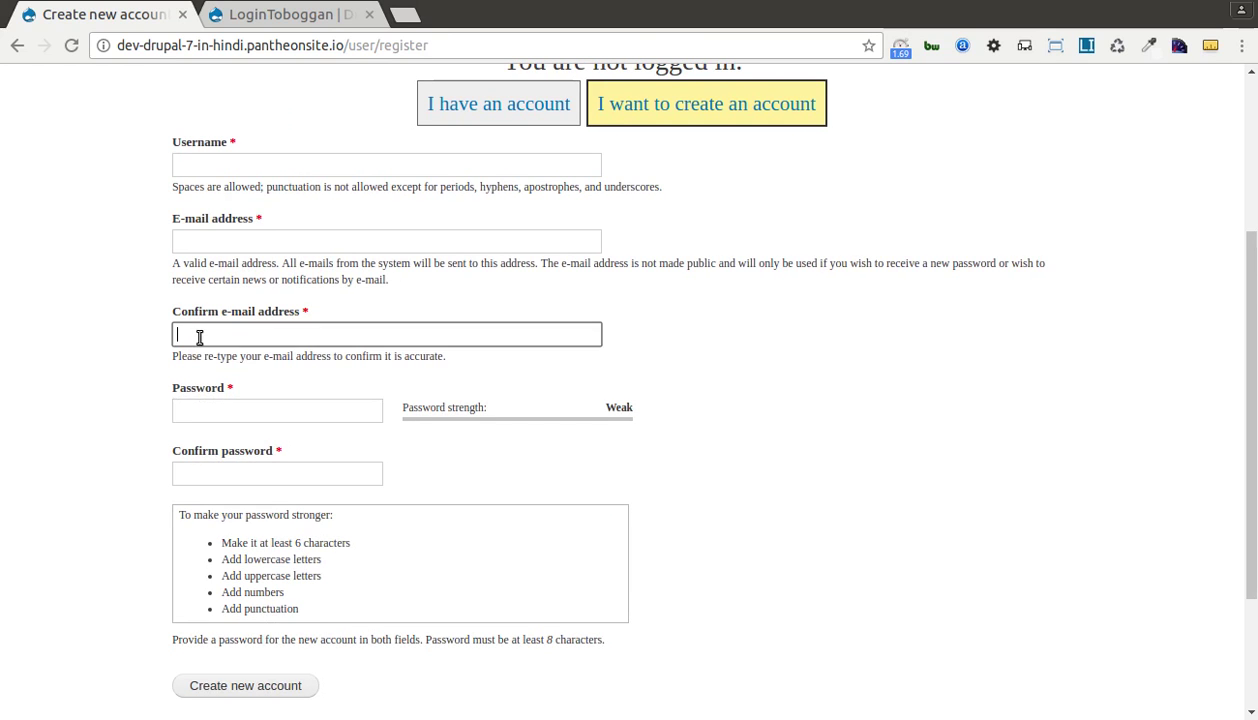
scroll(169, 356, "up", 3)
scroll(169, 364, "up", 2)
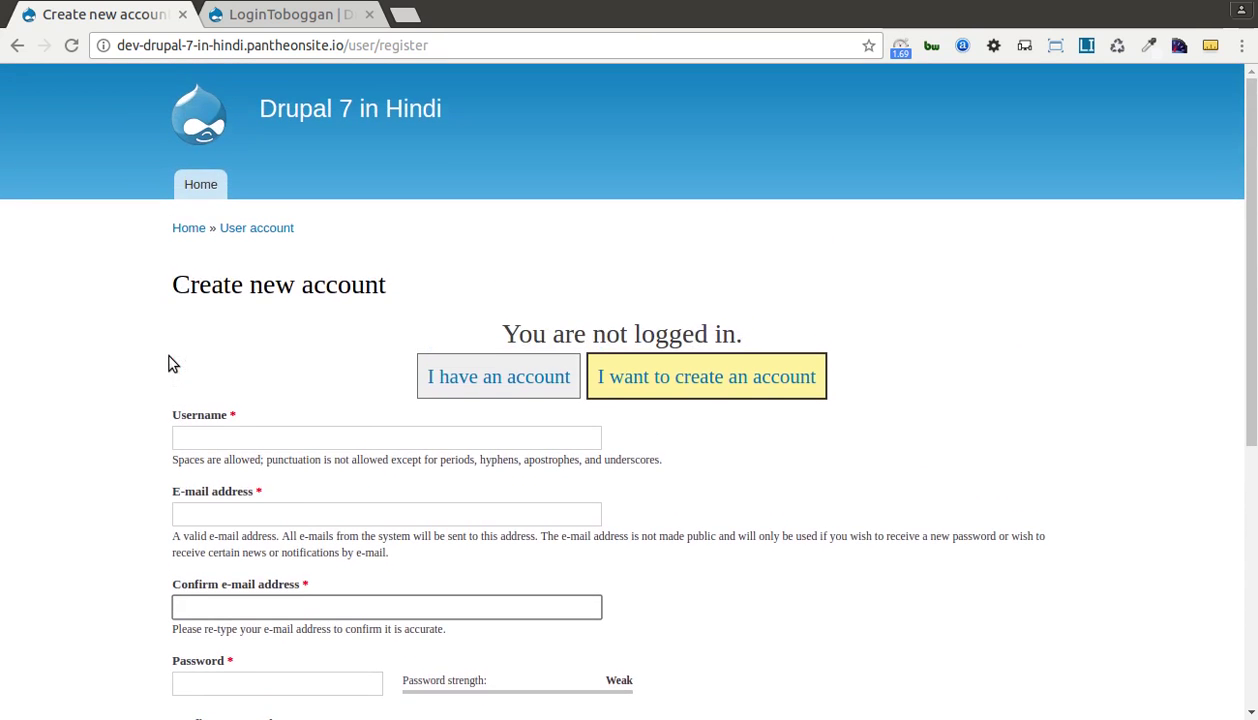
Switch between the forms again, checking the 'Username or e-mail address' log-in field.
left_click(519, 374)
scroll(225, 438, "down", 1)
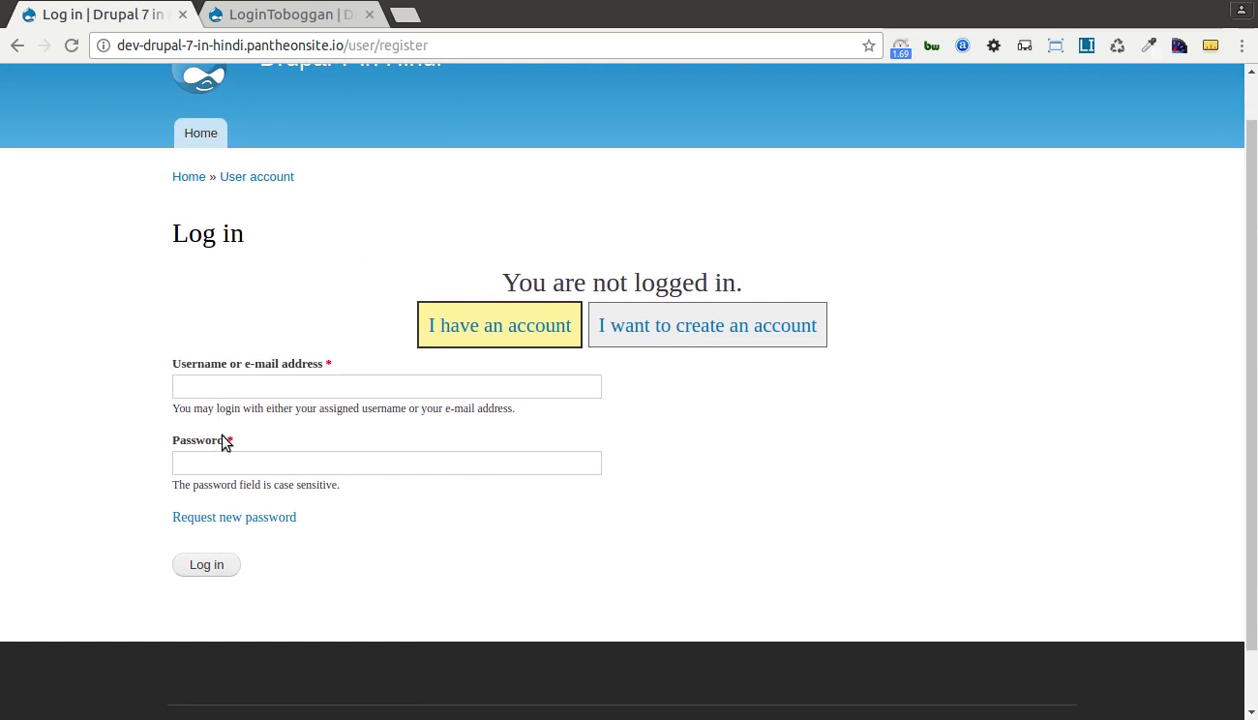
left_click(643, 326)
left_click(472, 338)
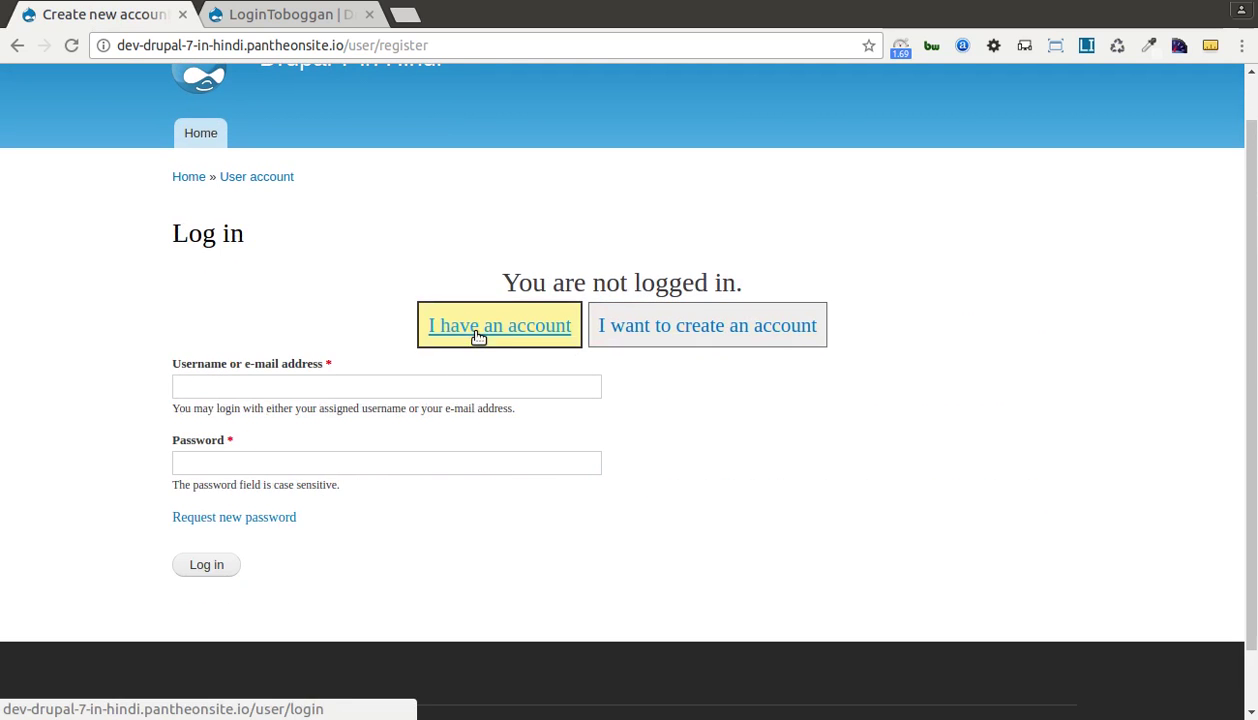
left_click(696, 334)
left_click(543, 325)
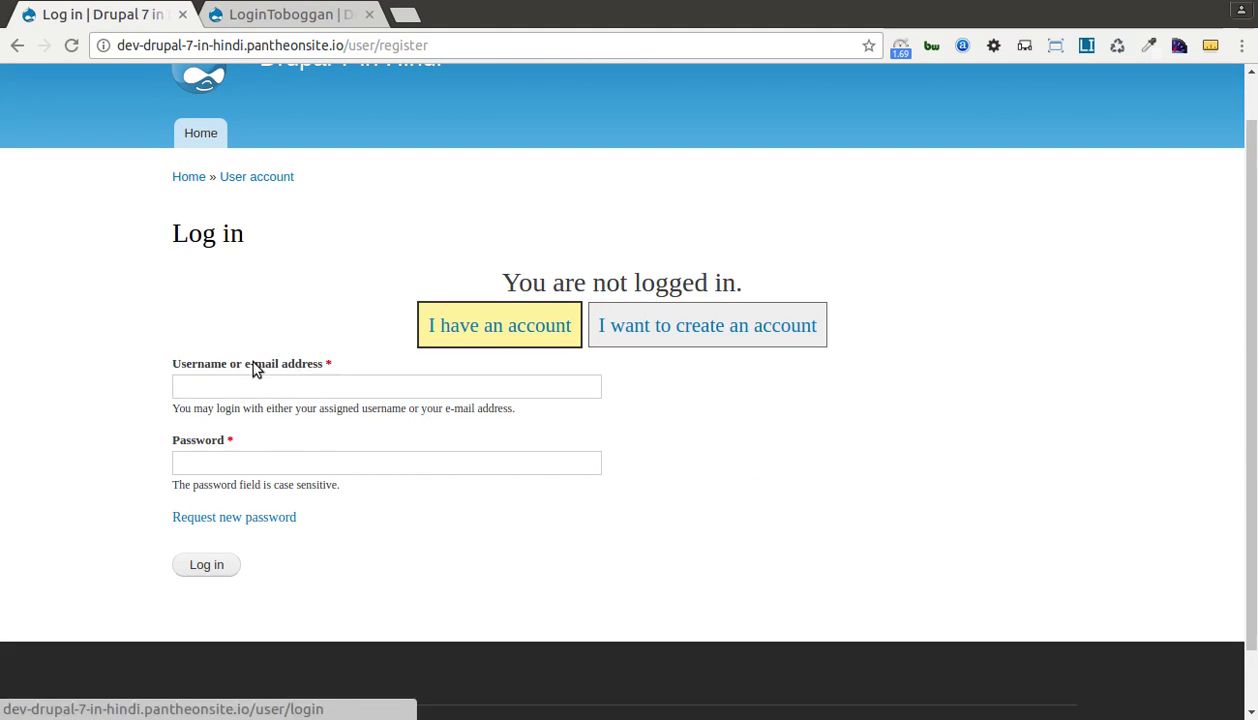
left_click_drag(174, 366, 300, 368)
left_click(218, 390)
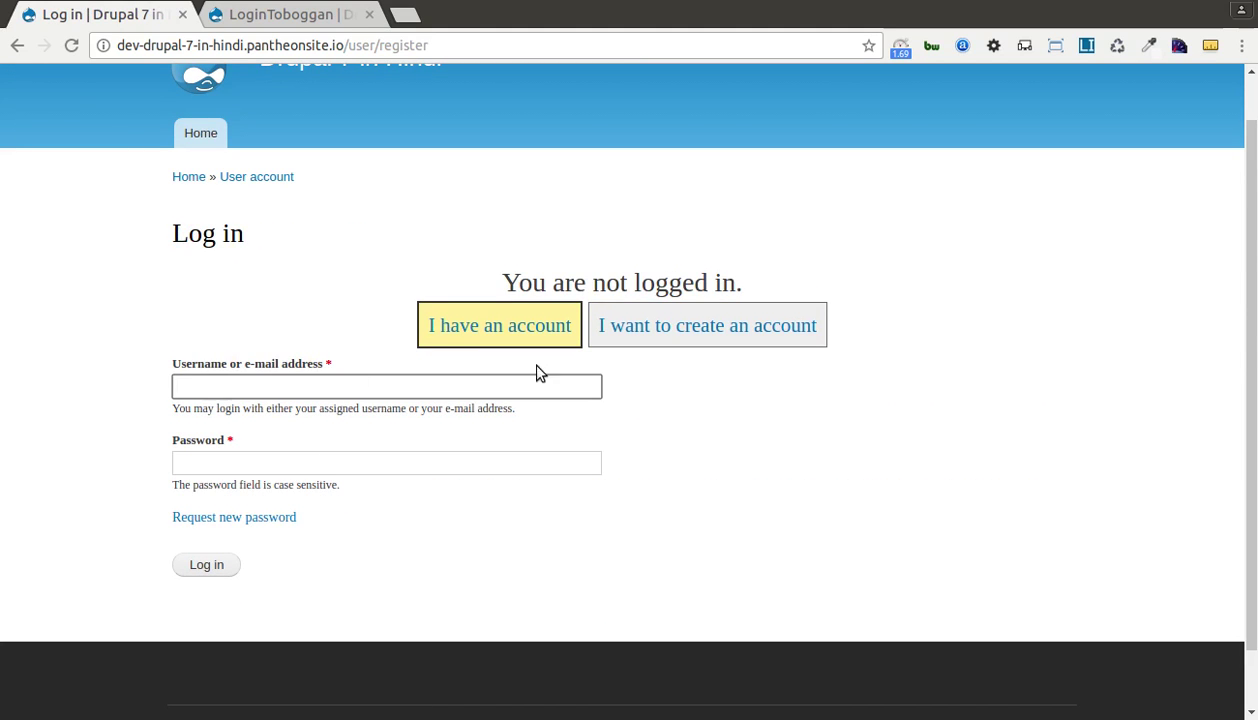
left_click(708, 329)
Enter the username 'test' and a test e-mail address in both e-mail fields.
scroll(420, 390, "down", 1)
scroll(343, 351, "down", 1)
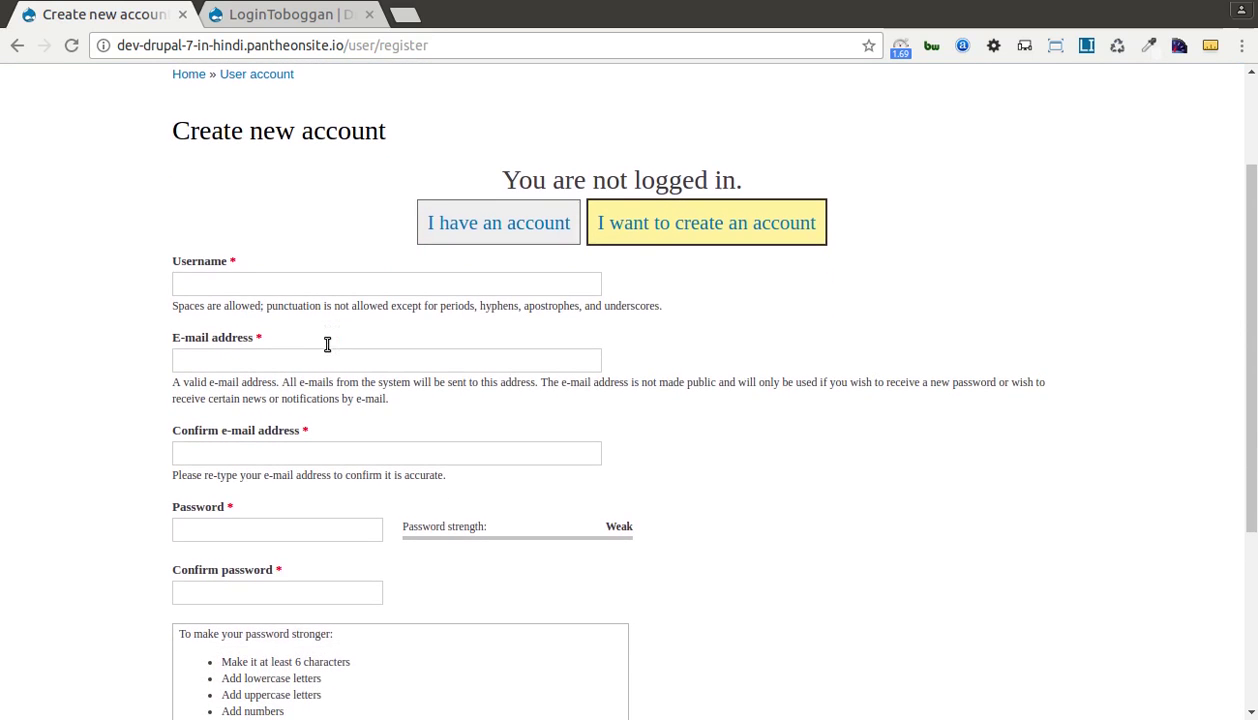
left_click(242, 288)
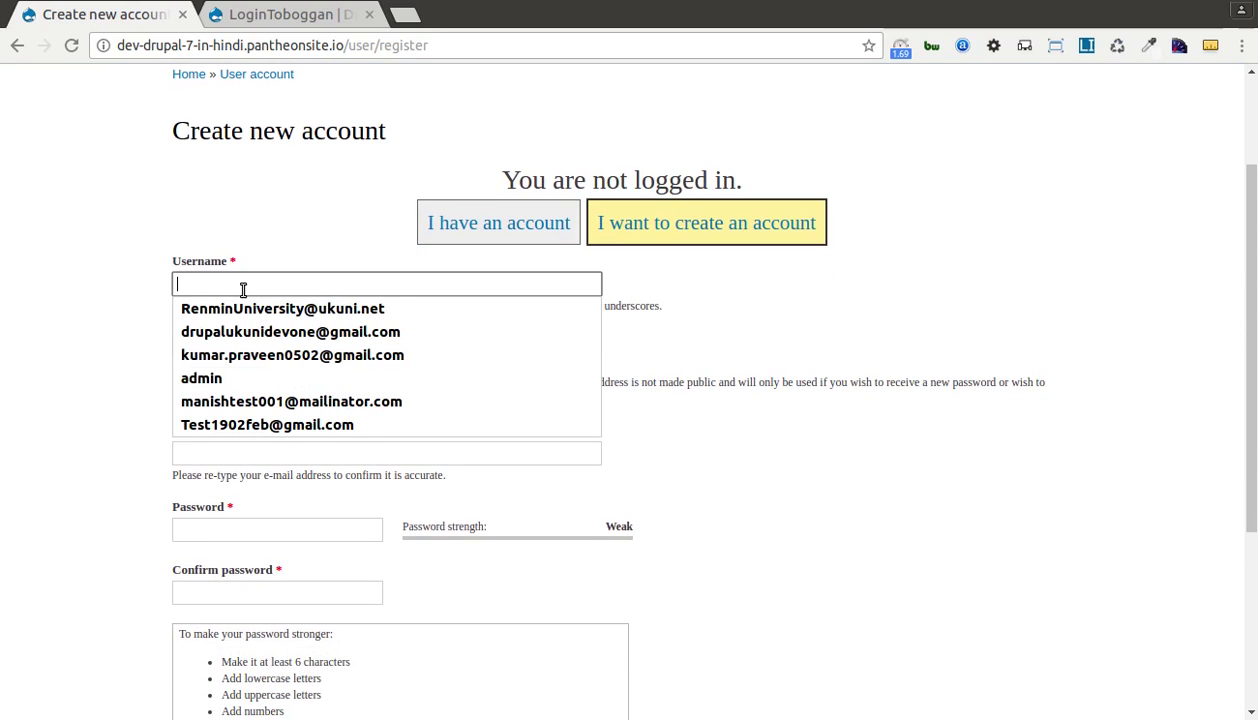
type("test")
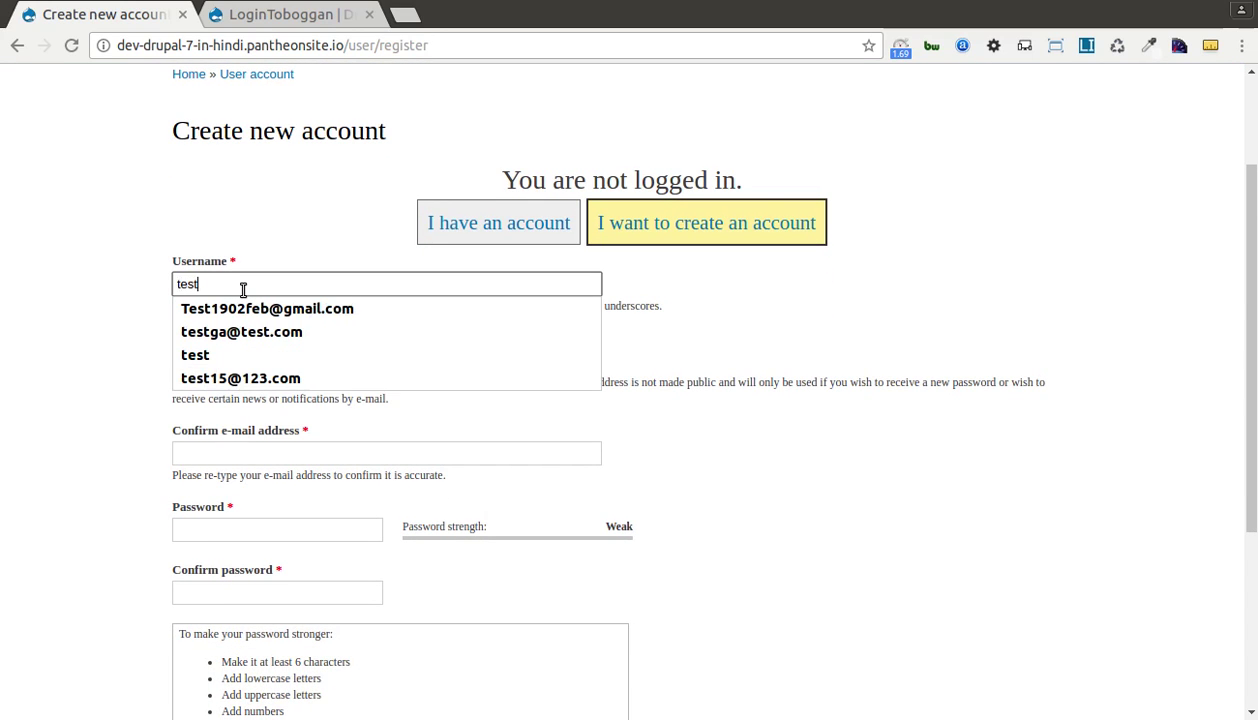
key("Tab")
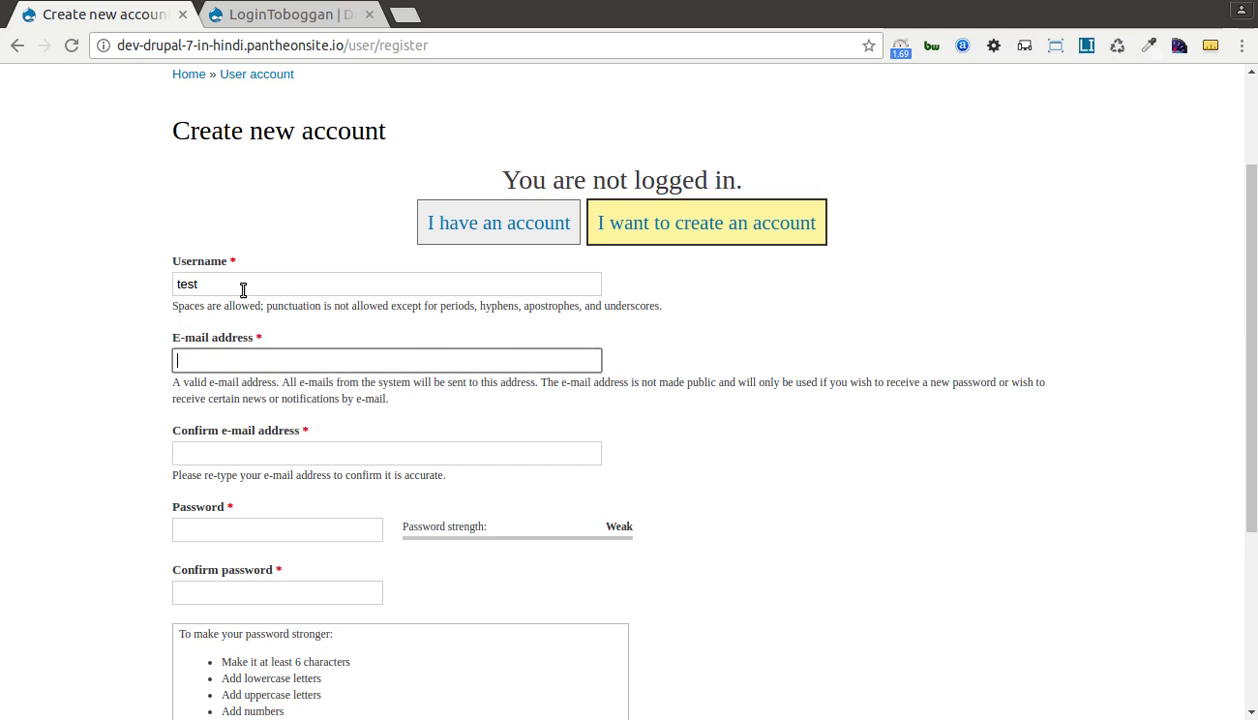
type("test")
key("Down")
key("Tab")
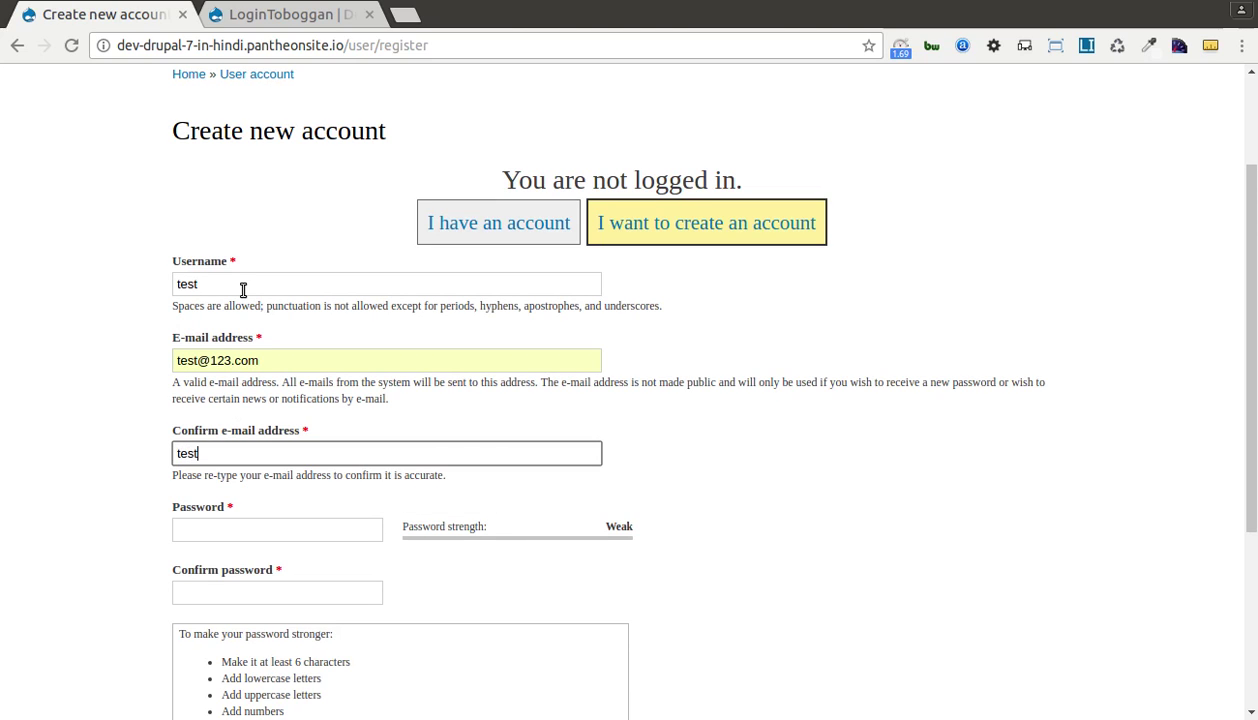
type("test@123.com")
key("Tab")
Enter a six-character password in both password fields and submit the registration.
scroll(243, 290, "down", 2)
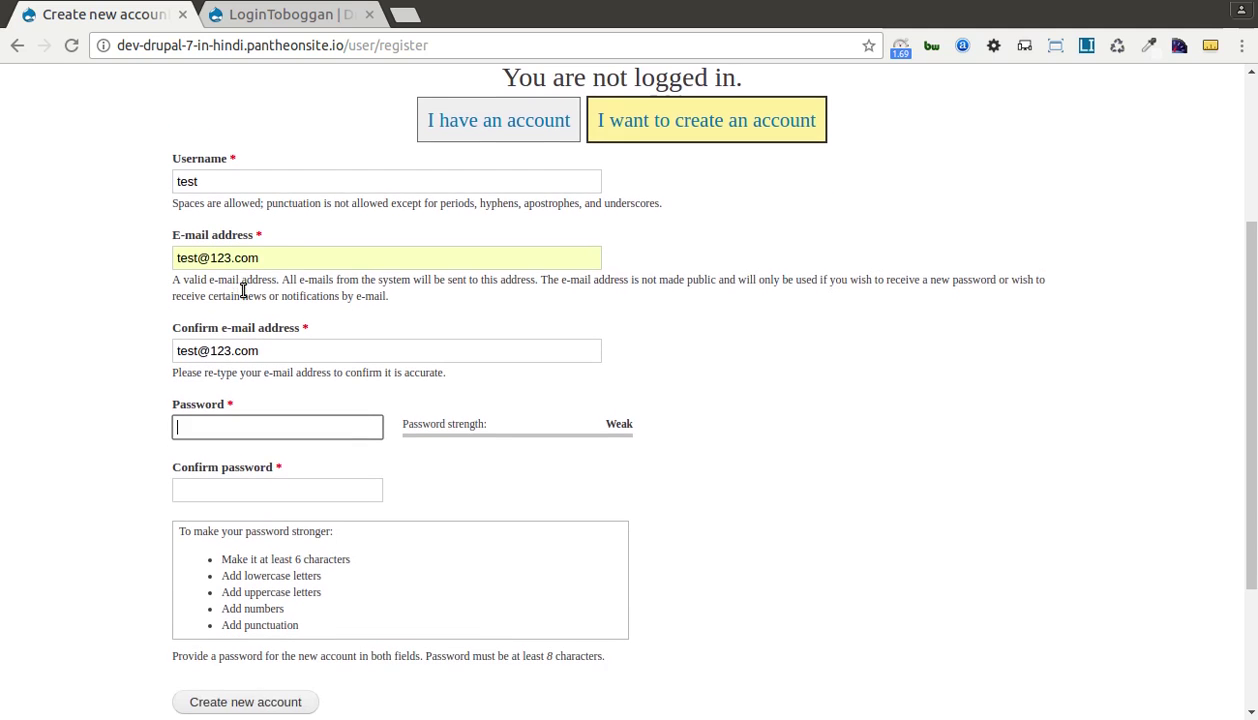
type("123")
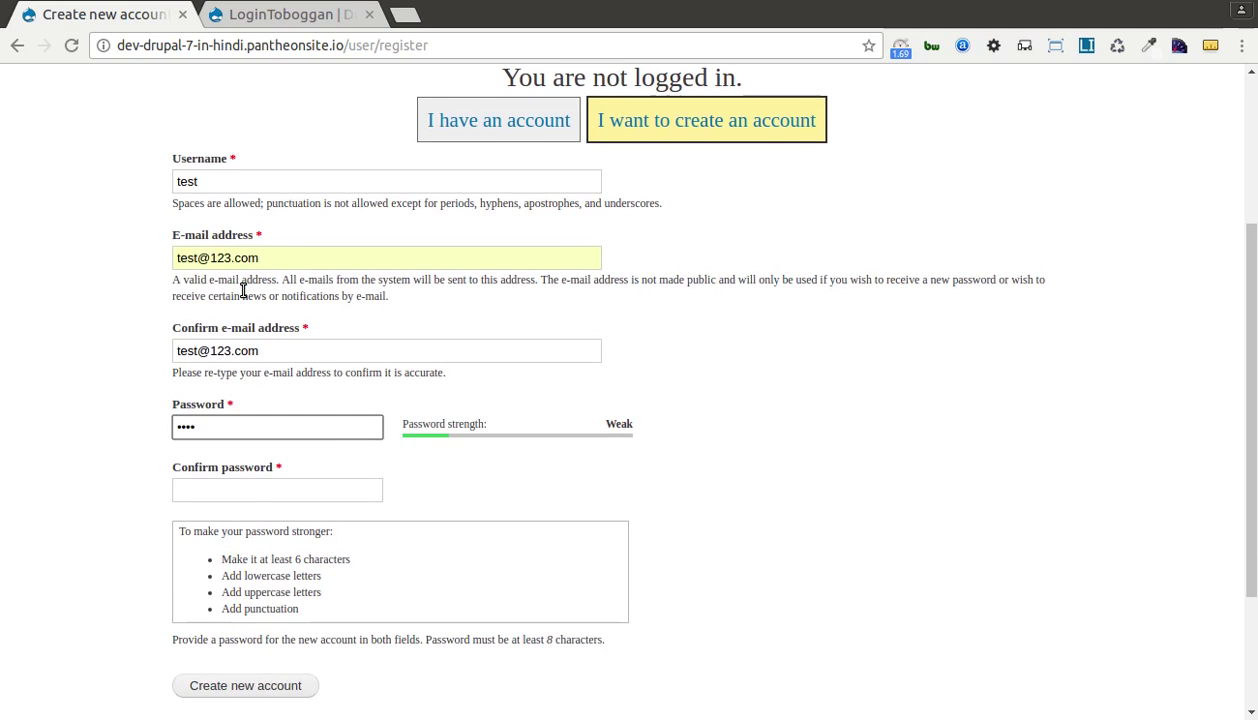
left_click(252, 482)
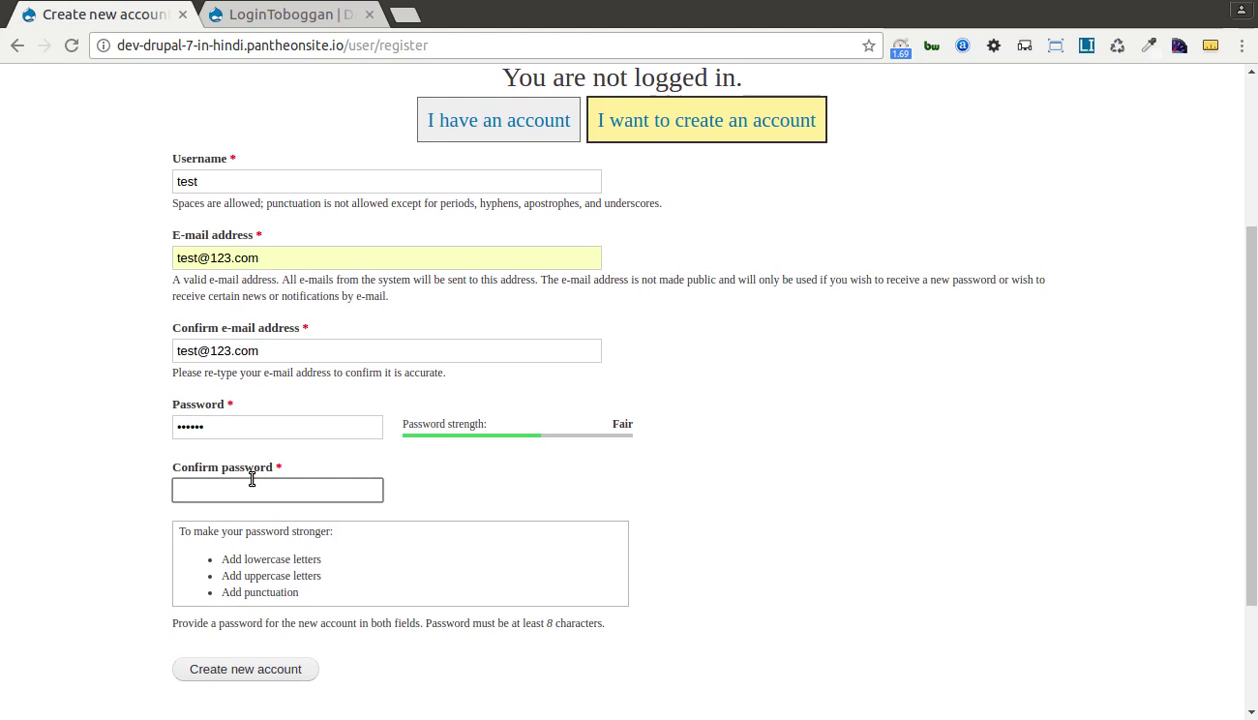
type("123456")
scroll(252, 480, "down", 1)
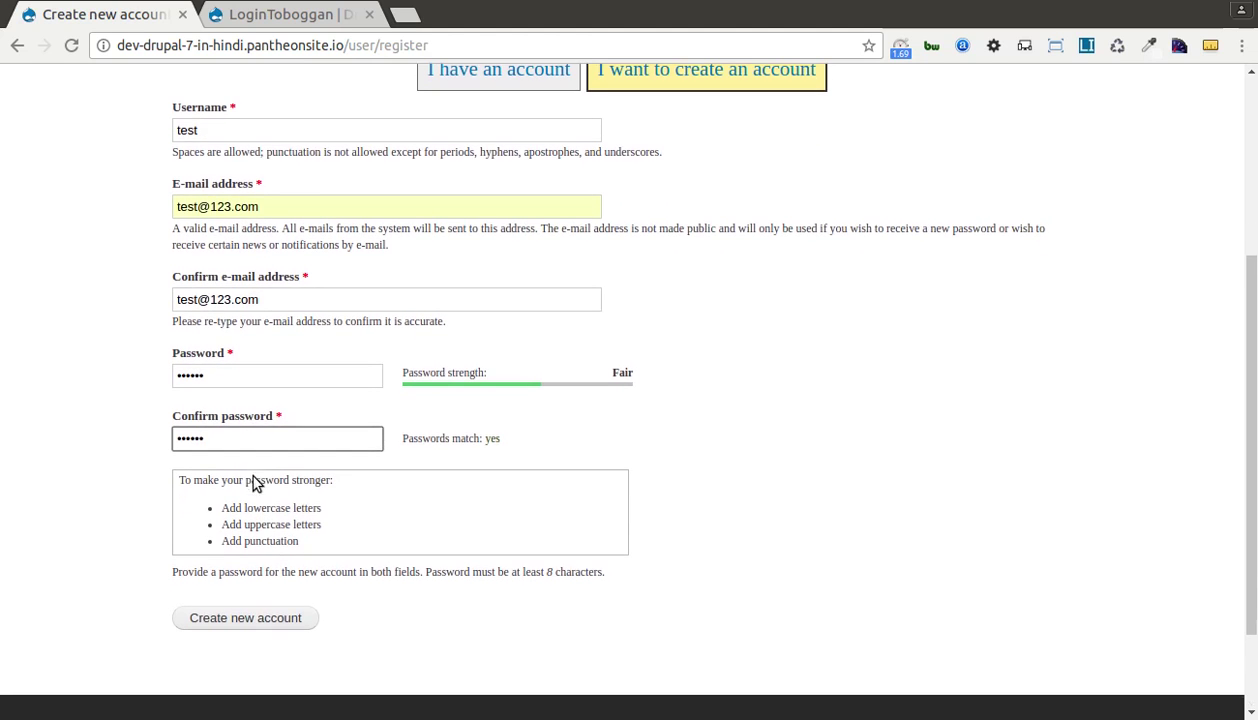
left_click(101, 432)
scroll(104, 434, "down", 1)
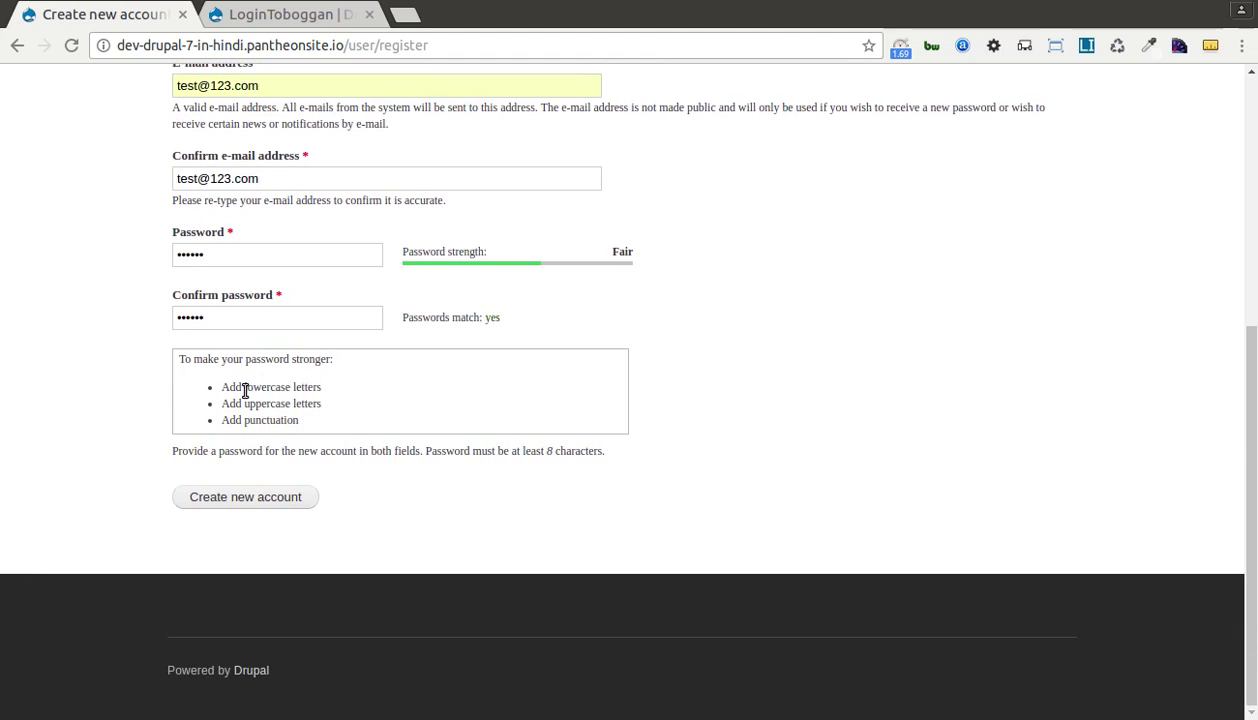
left_click(242, 498)
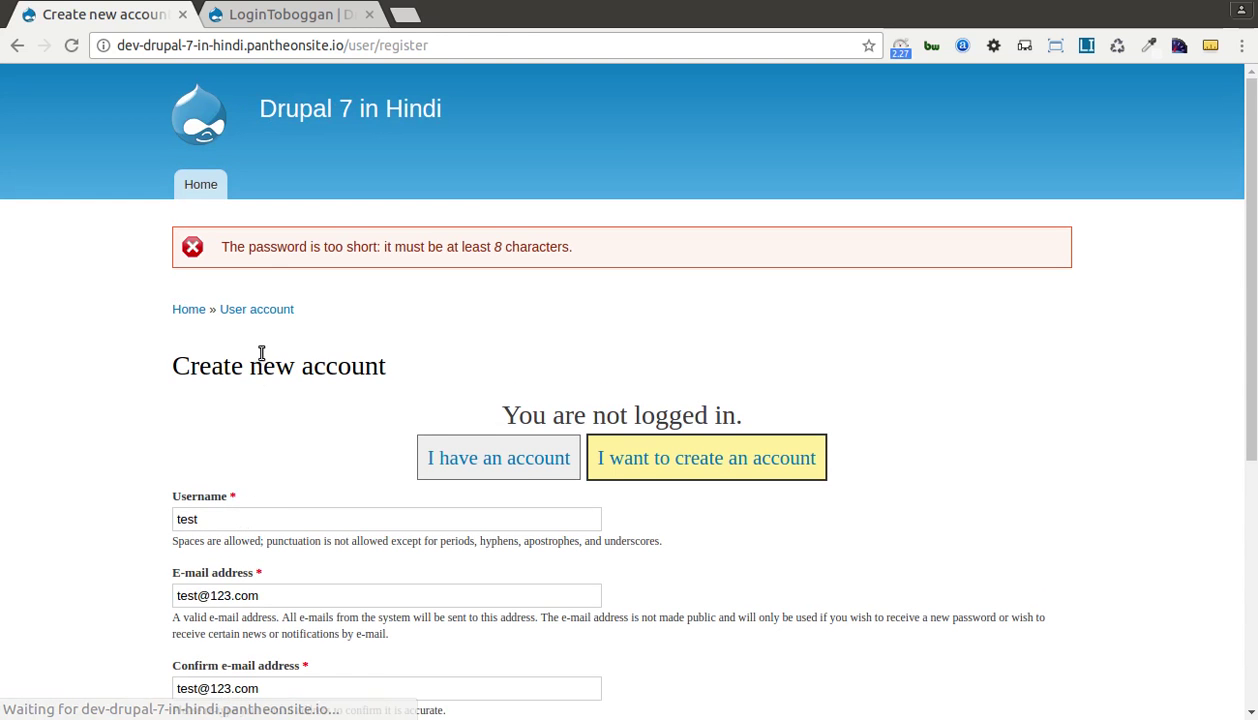
After the too-short error, enter a matching eight-character password twice and resubmit.
left_click_drag(223, 258, 360, 259)
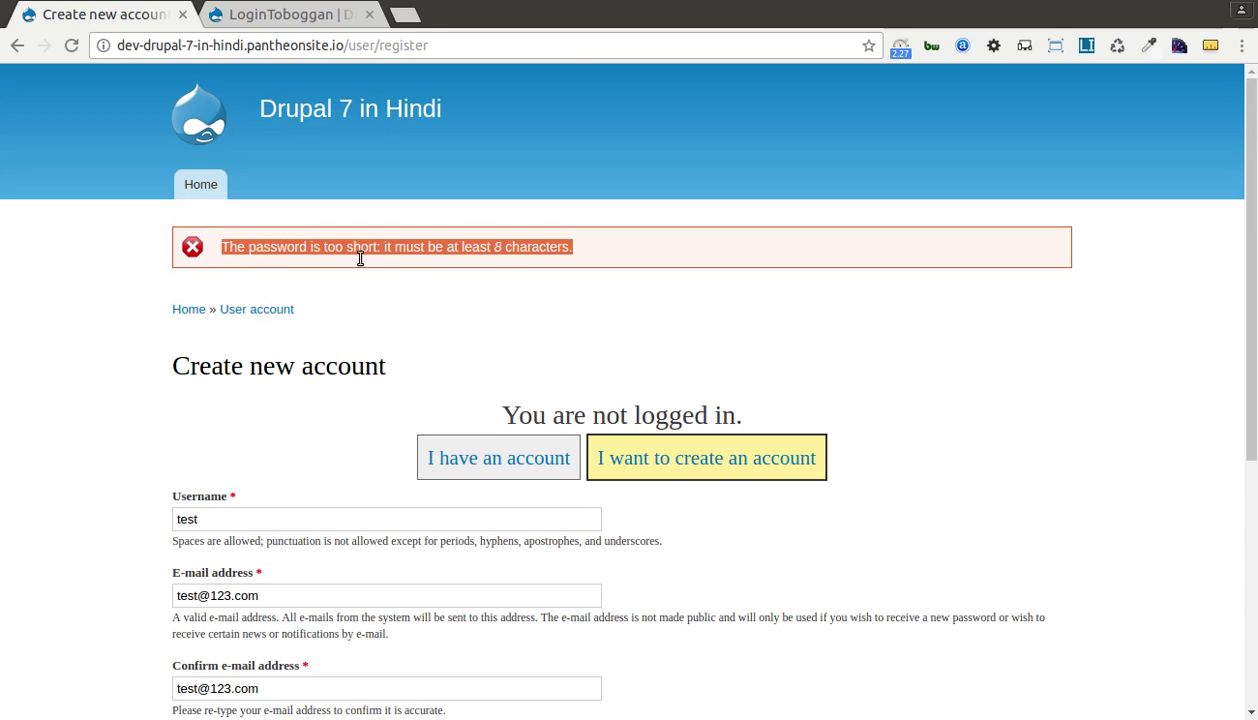
left_click(482, 270)
scroll(491, 275, "down", 2)
scroll(418, 354, "down", 1)
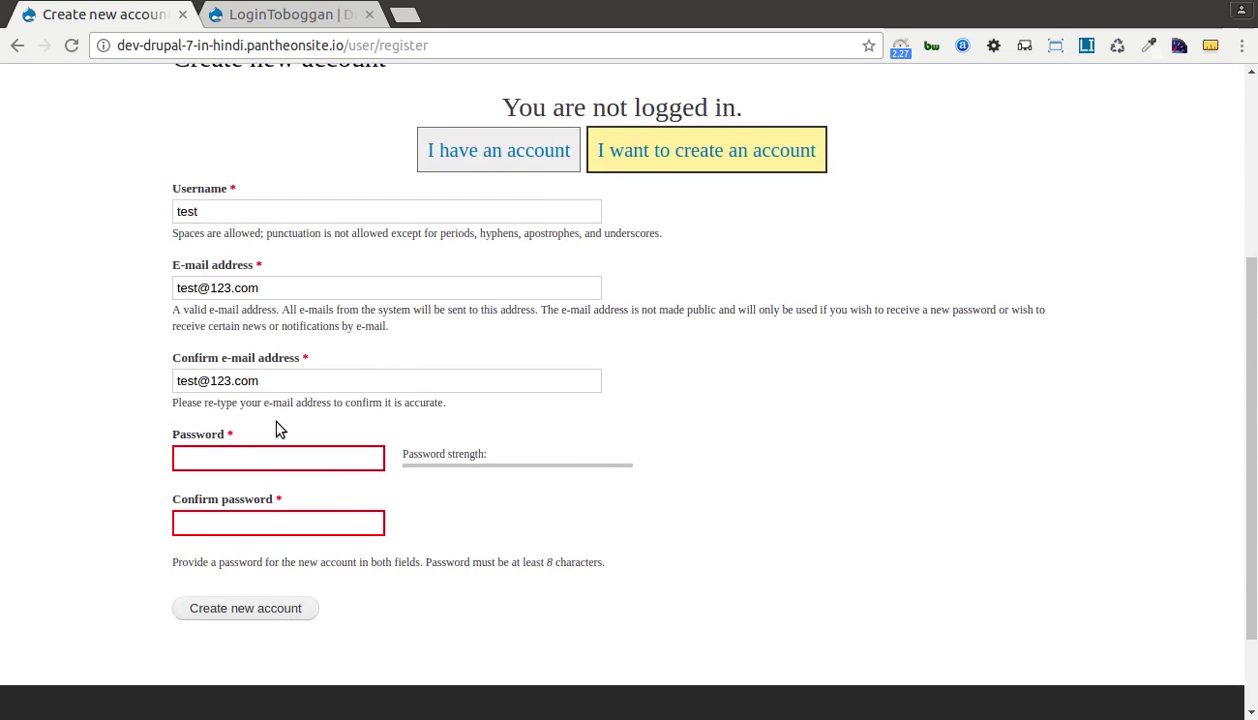
left_click(233, 460)
type("123")
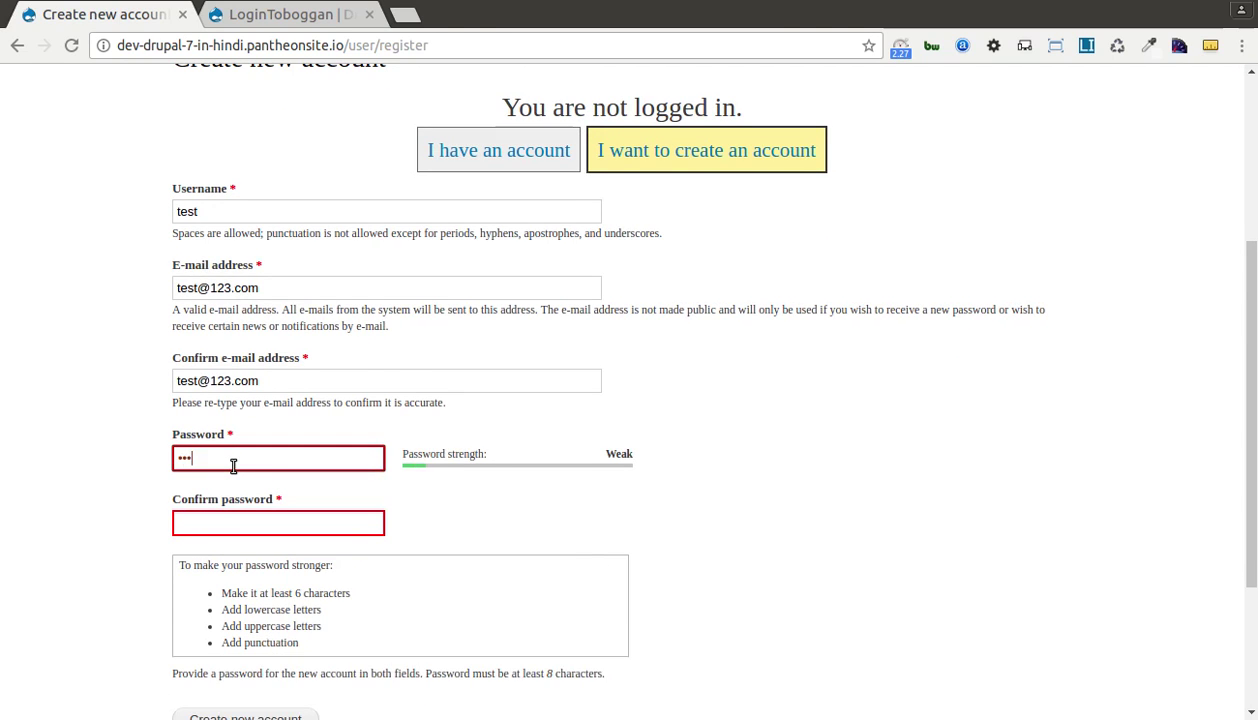
type("45678")
left_click(240, 521)
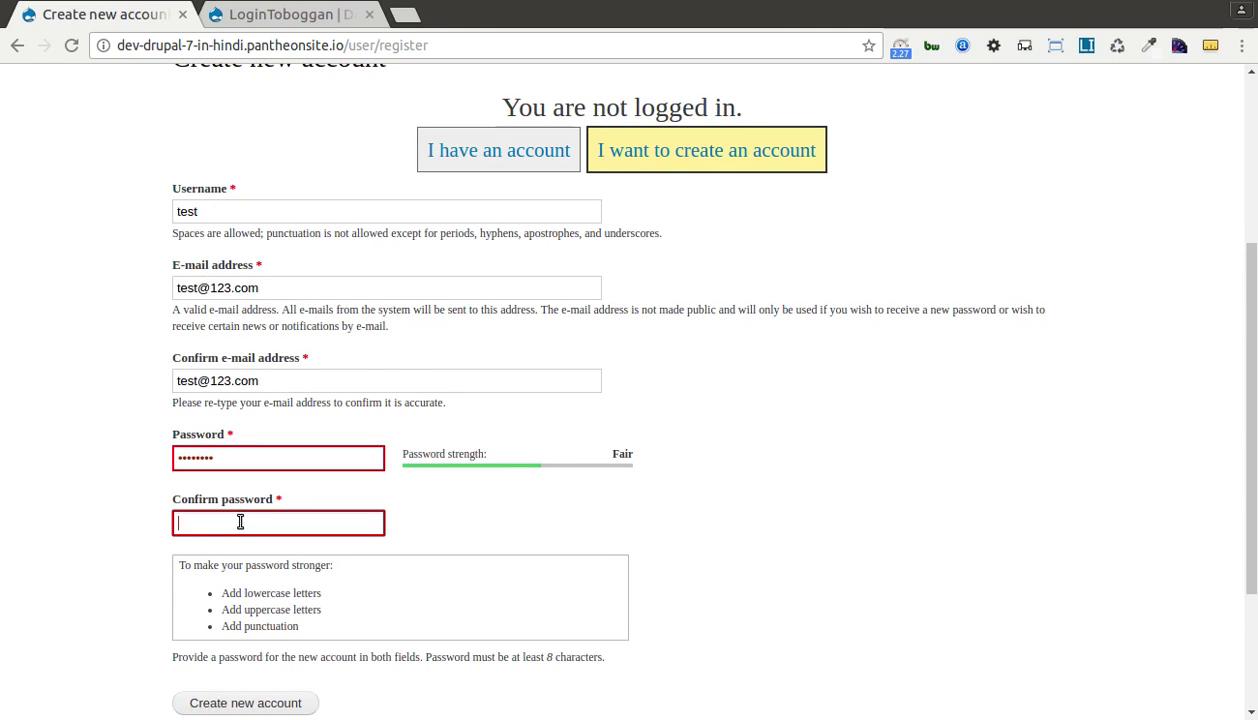
type("1")
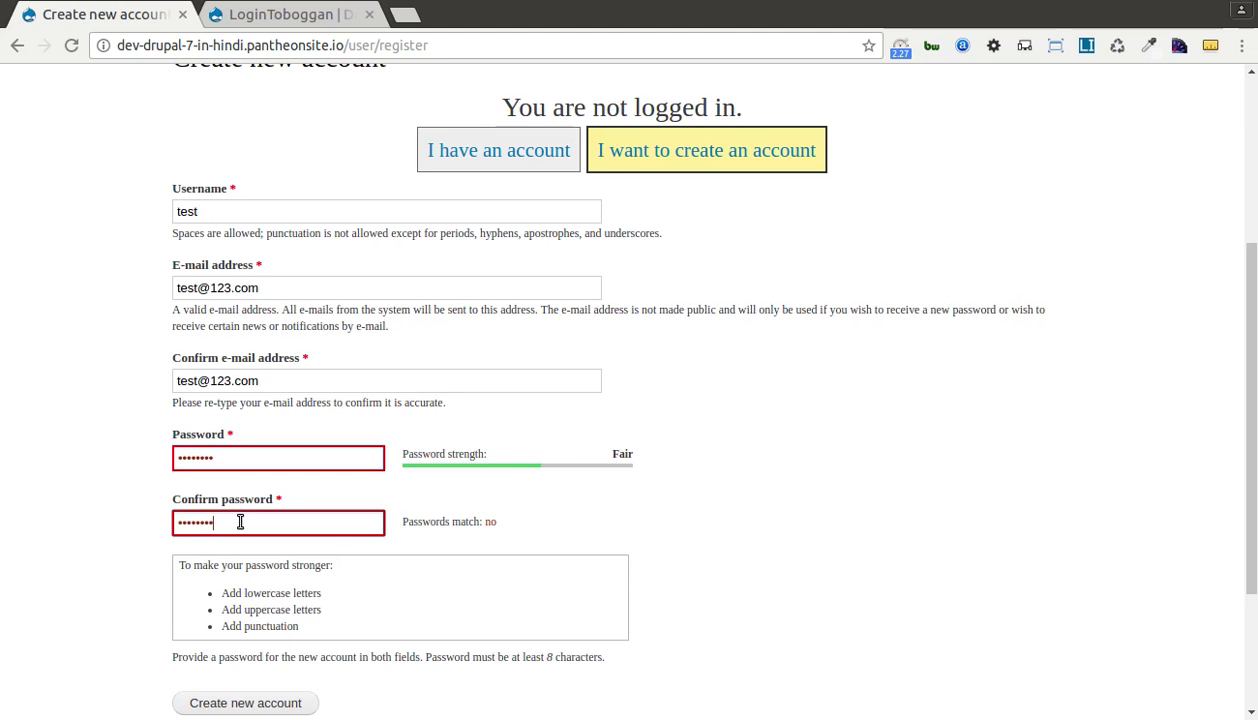
scroll(100, 520, "down", 3)
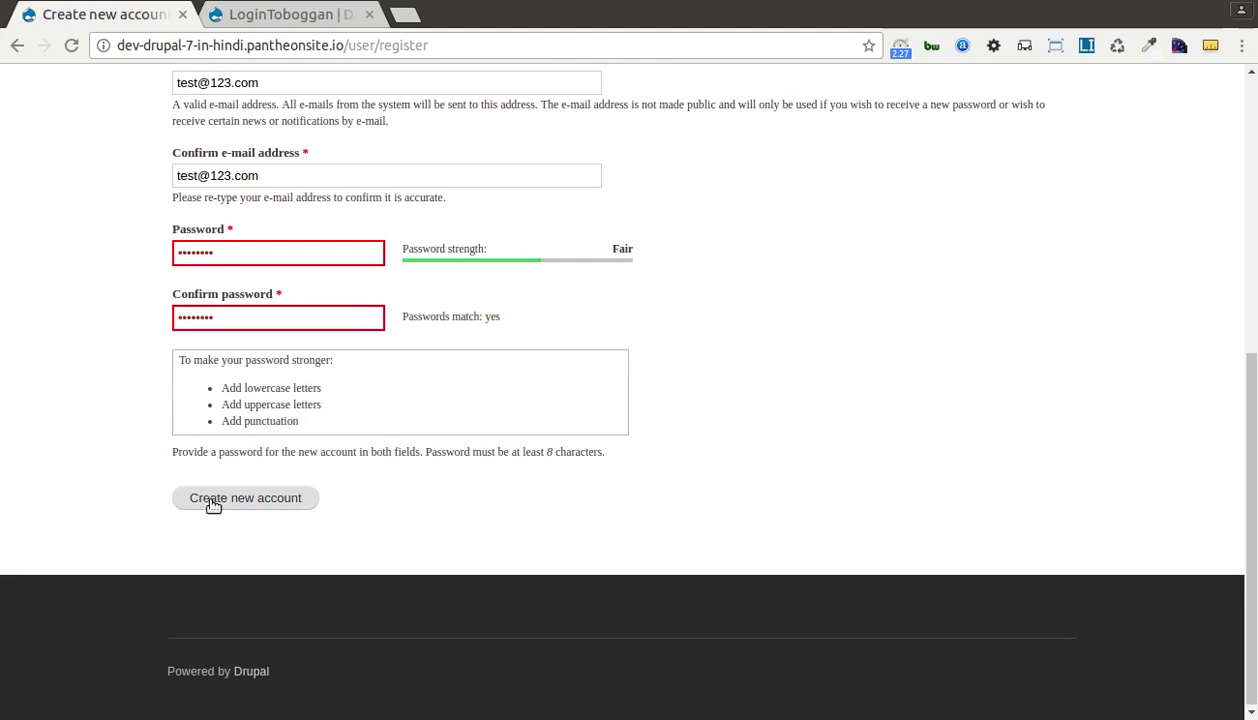
left_click(213, 500)
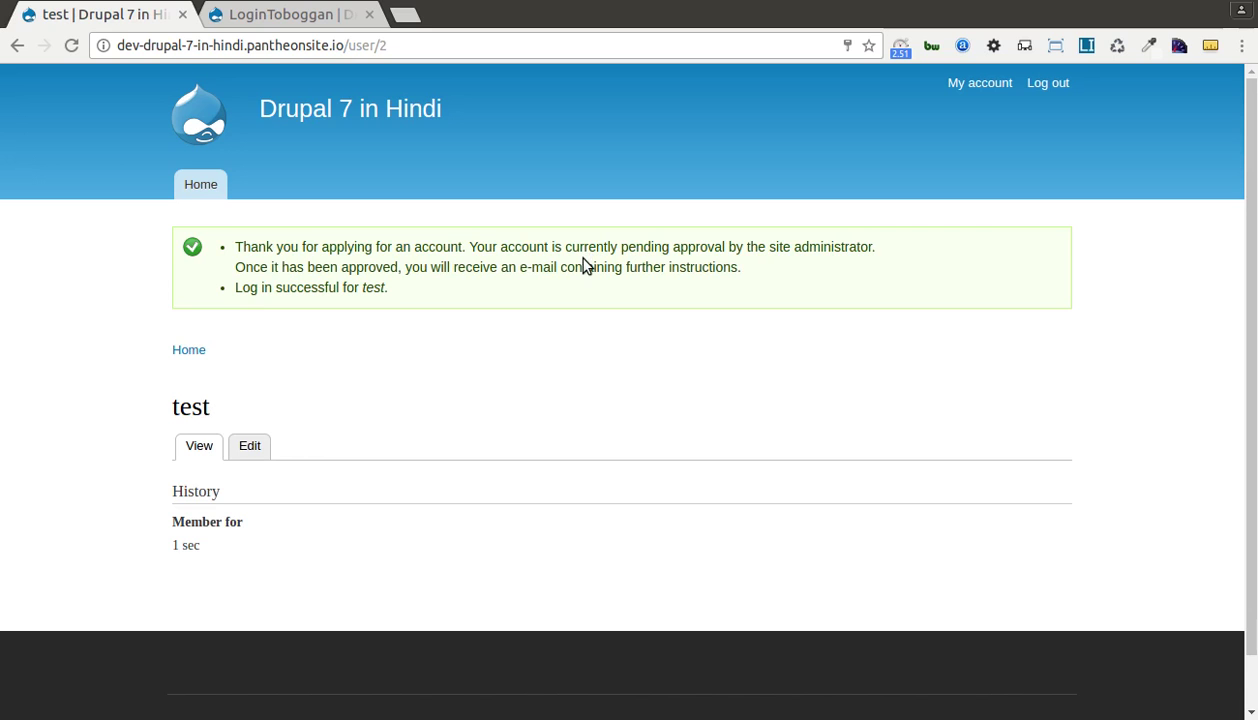
Read the pending-approval notice for the new test account, then log out of it.
left_click_drag(497, 247, 609, 270)
left_click(740, 284)
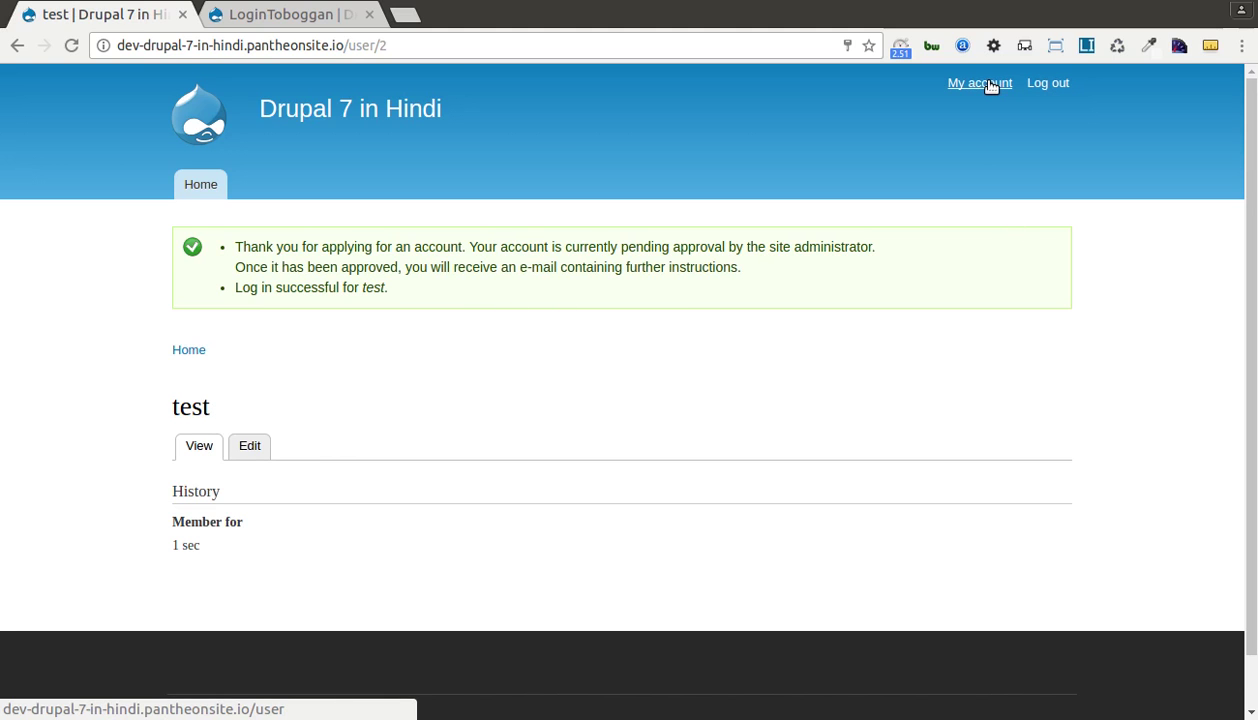
left_click(1058, 86)
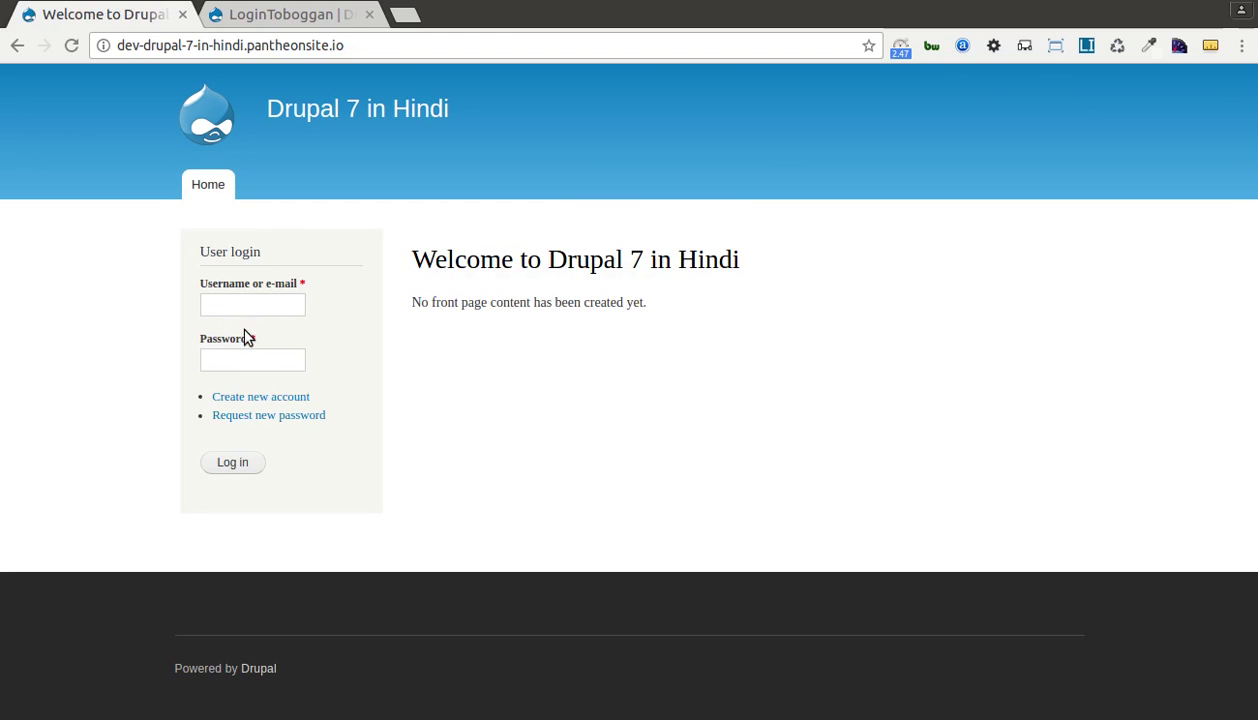
Log in as admin through the User login block using the suggested saved password.
left_click(251, 312)
left_click_drag(199, 283, 259, 298)
left_click(232, 281)
double_click(234, 283)
left_click(284, 286)
double_click(242, 282)
left_click(263, 309)
type("admin")
key("Tab")
key("Return")
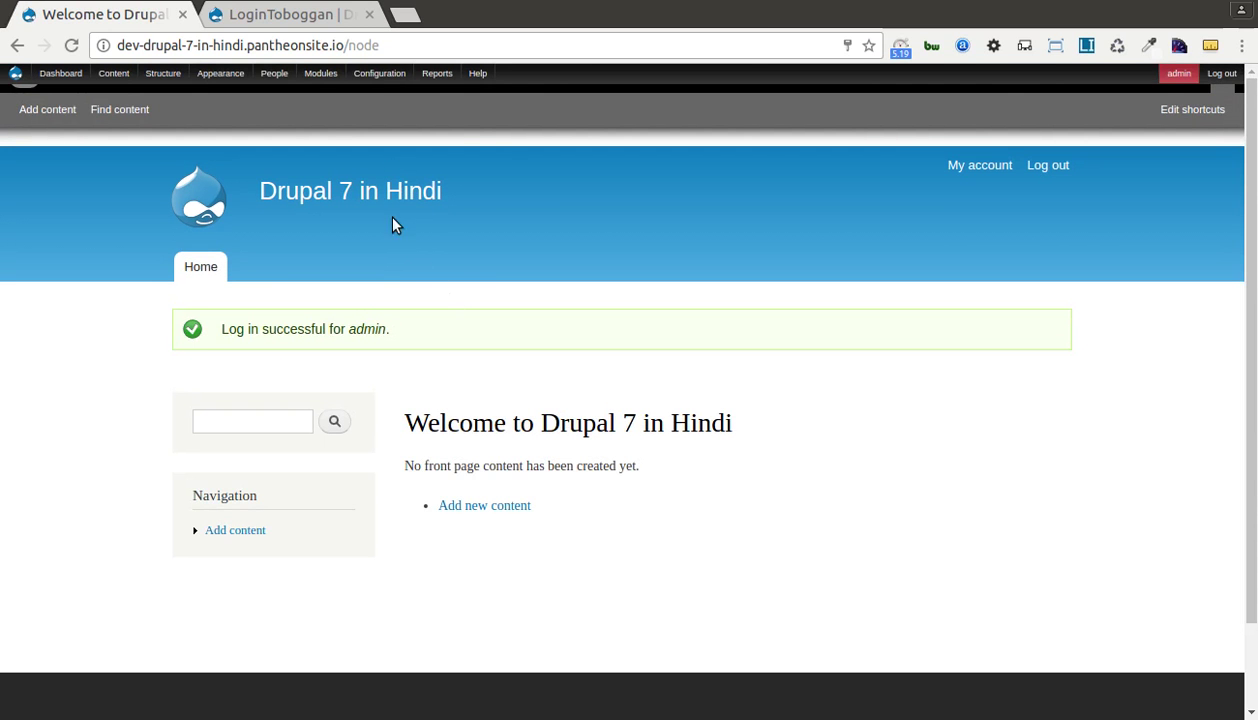
Glance over the LoginToboggan project page, then go back to the Drupal site.
left_click(279, 22)
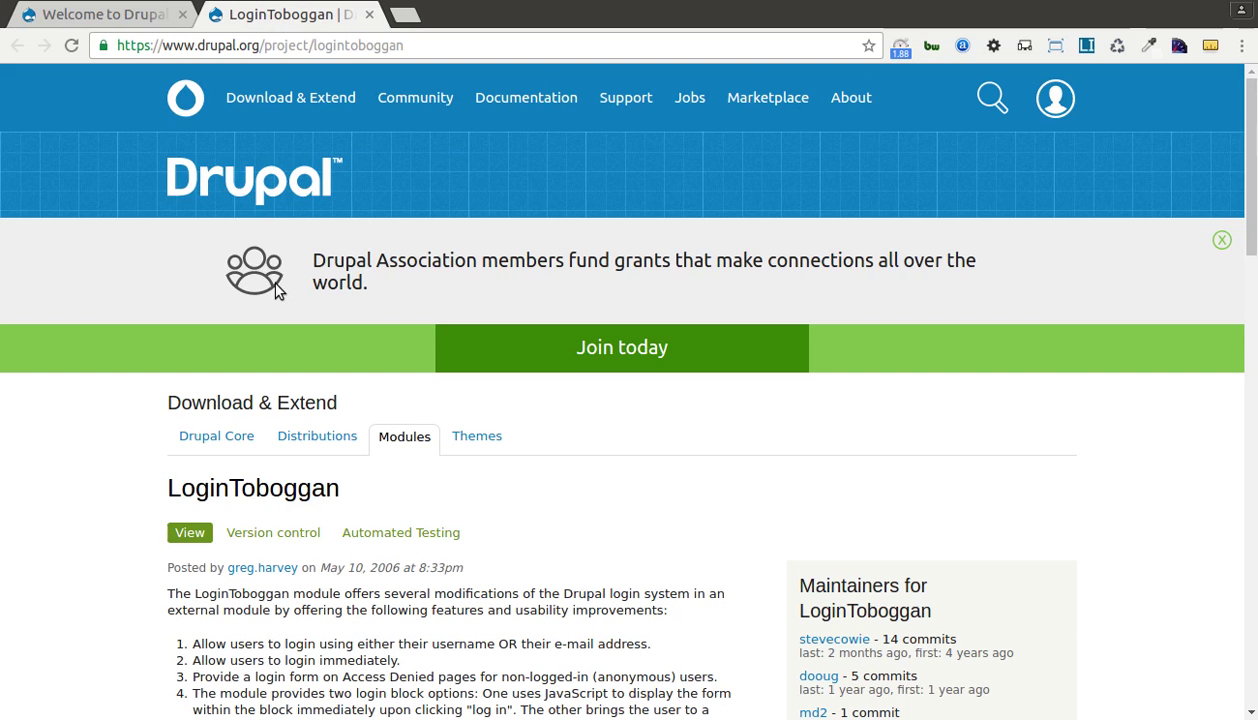
scroll(279, 289, "down", 4)
scroll(279, 289, "up", 4)
left_click(143, 18)
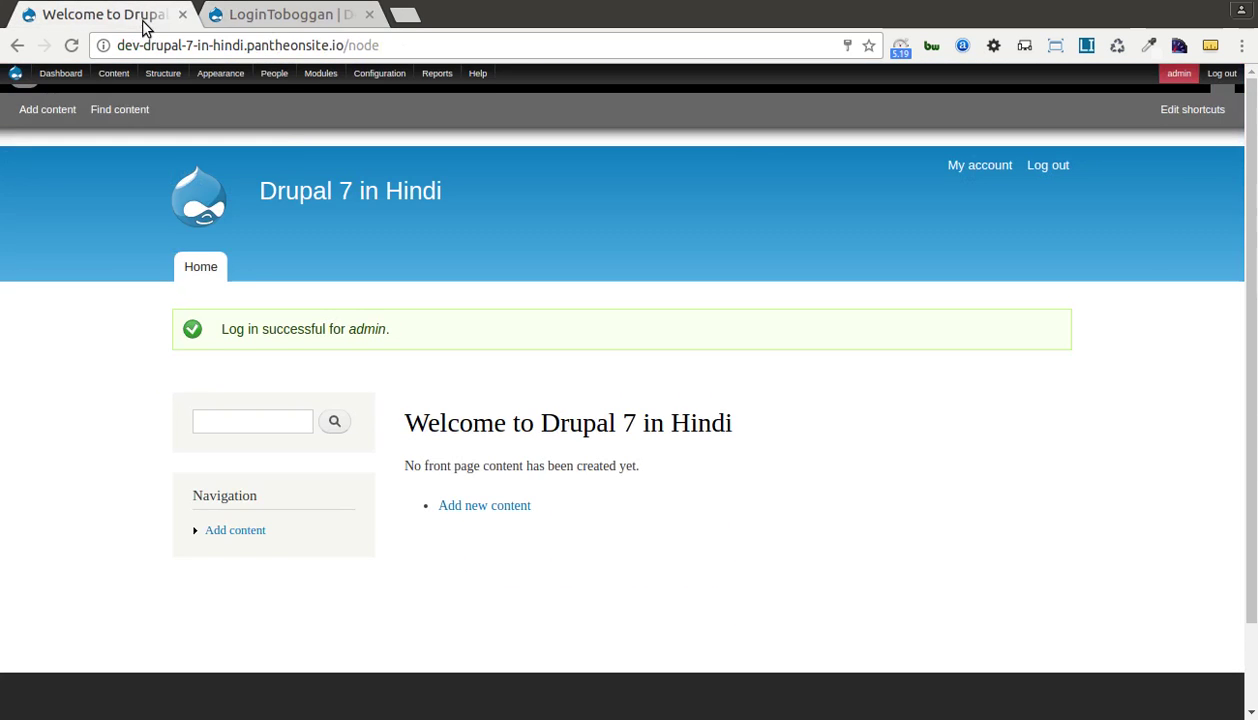
In the Modules list, collapse CORE and open LoginToboggan's Configure link under OTHER.
mouse_move(400, 81)
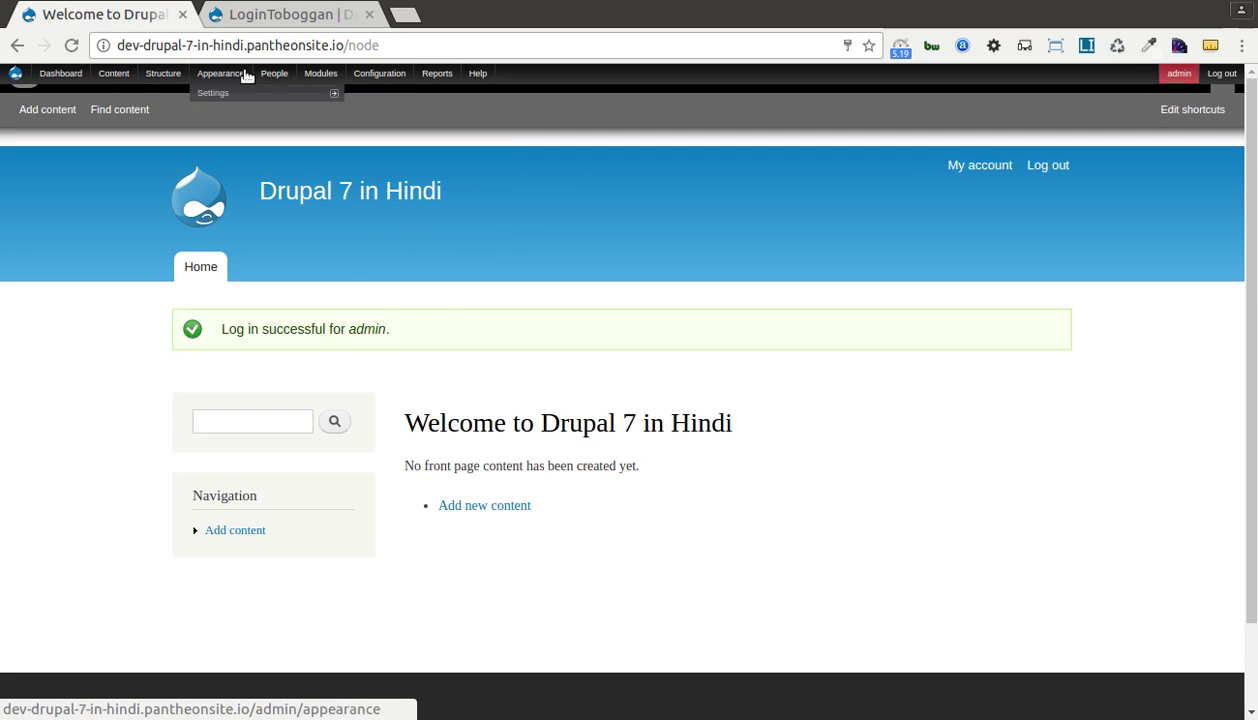
left_click(320, 74)
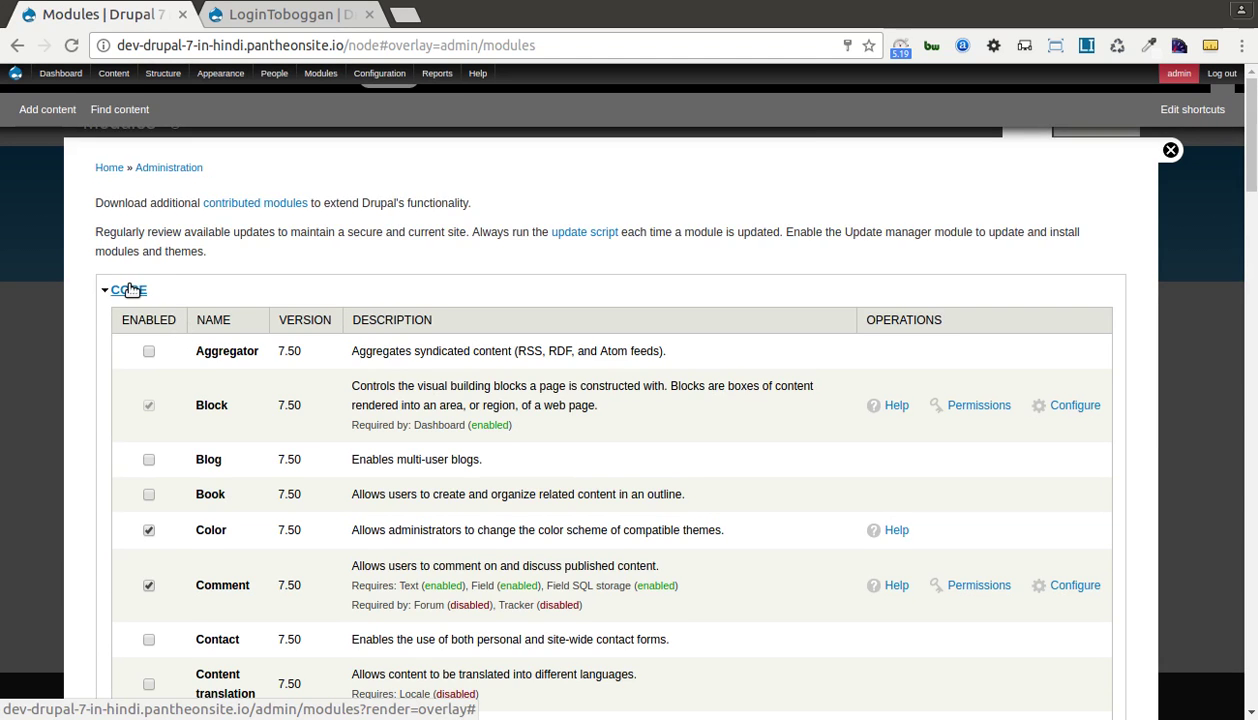
left_click(130, 290)
scroll(160, 365, "down", 5)
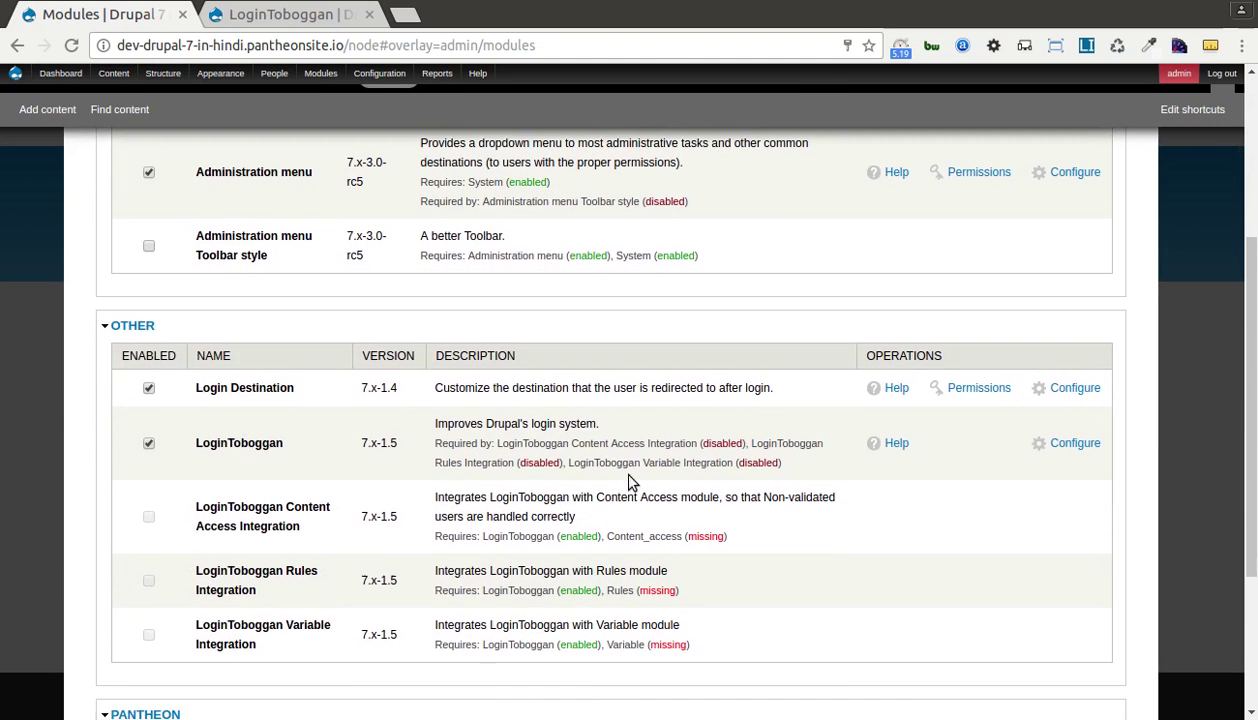
left_click(1058, 441)
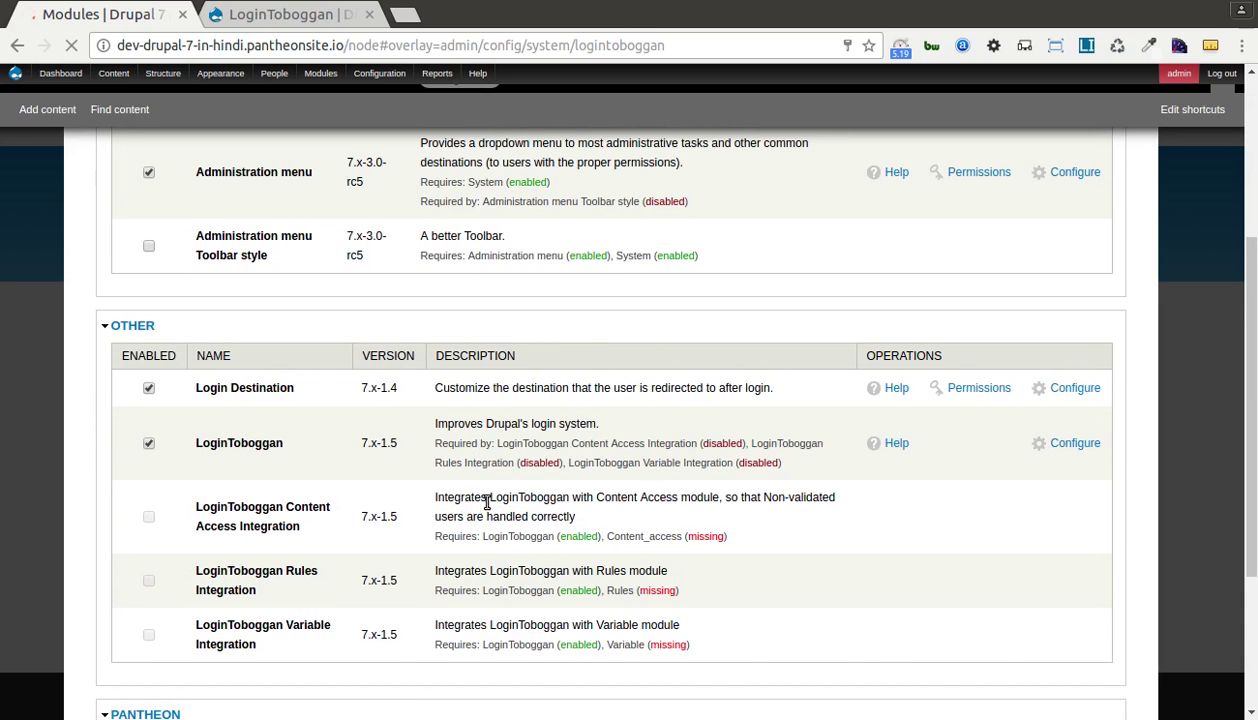
Scroll through LoginToboggan's login, registration and redirection settings, then return to the top.
scroll(192, 465, "down", 3)
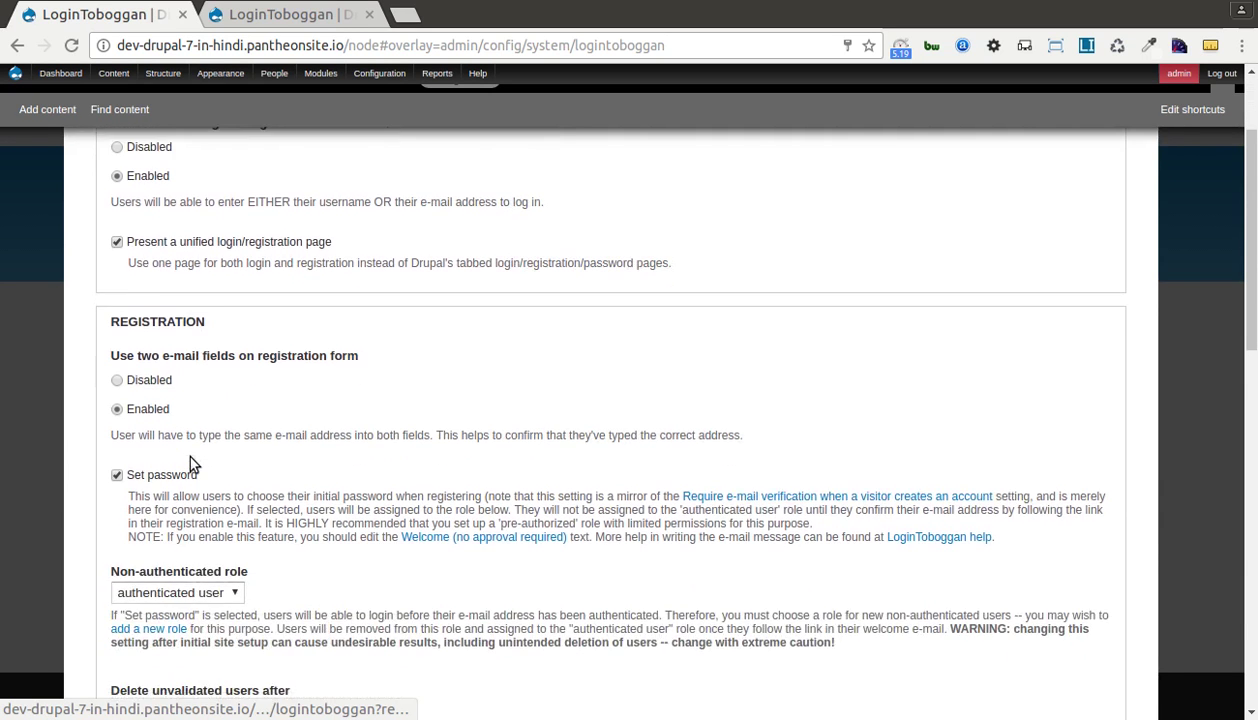
scroll(183, 399, "down", 3)
scroll(183, 393, "down", 10)
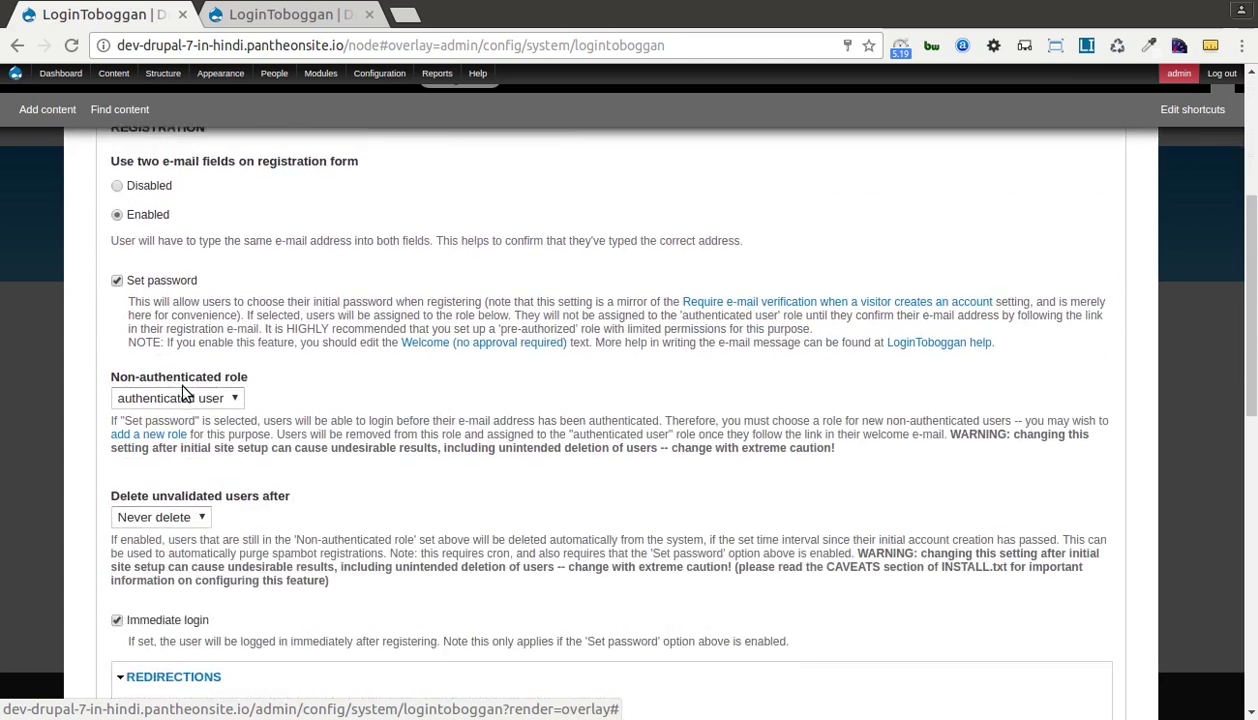
scroll(183, 385, "down", 8)
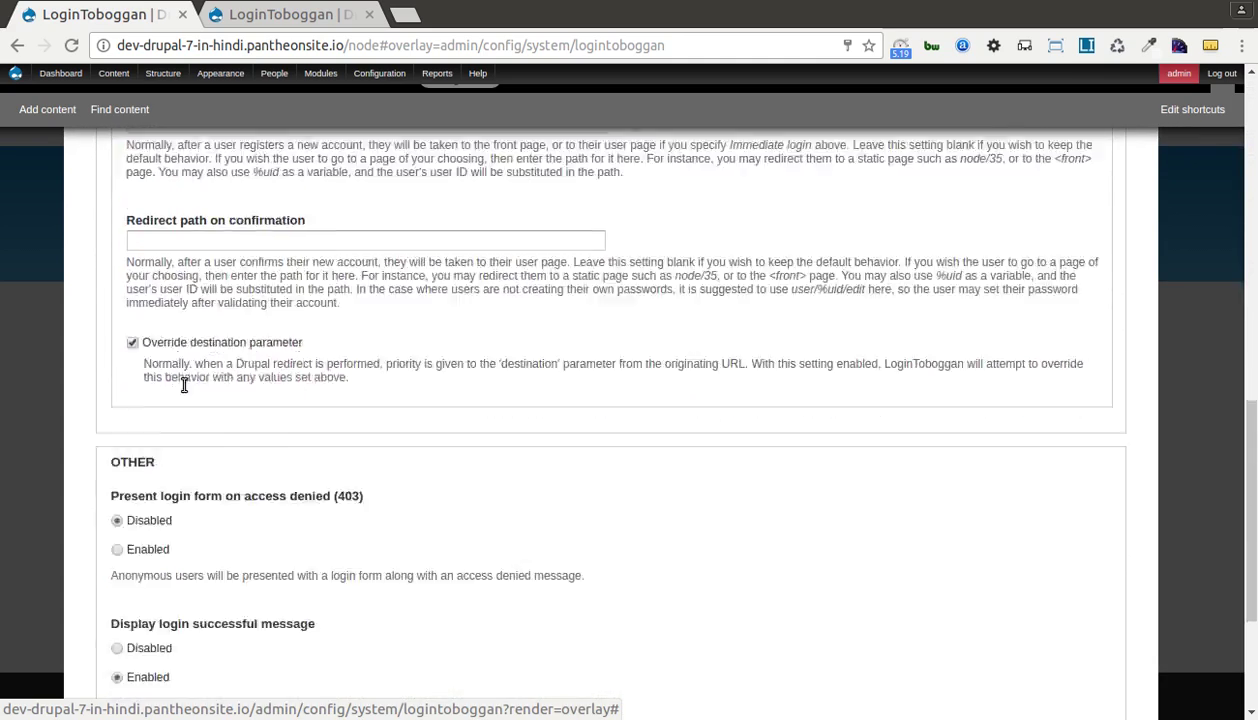
scroll(180, 390, "up", 5)
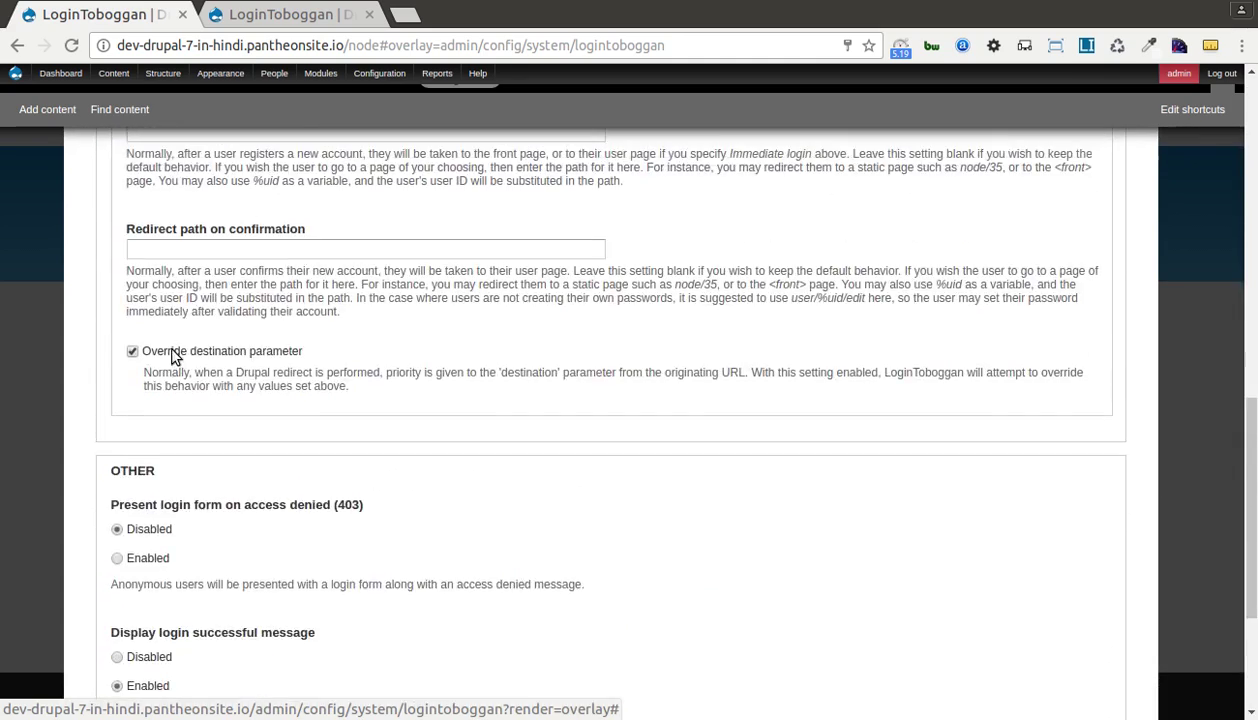
scroll(136, 374, "up", 10)
scroll(139, 378, "up", 4)
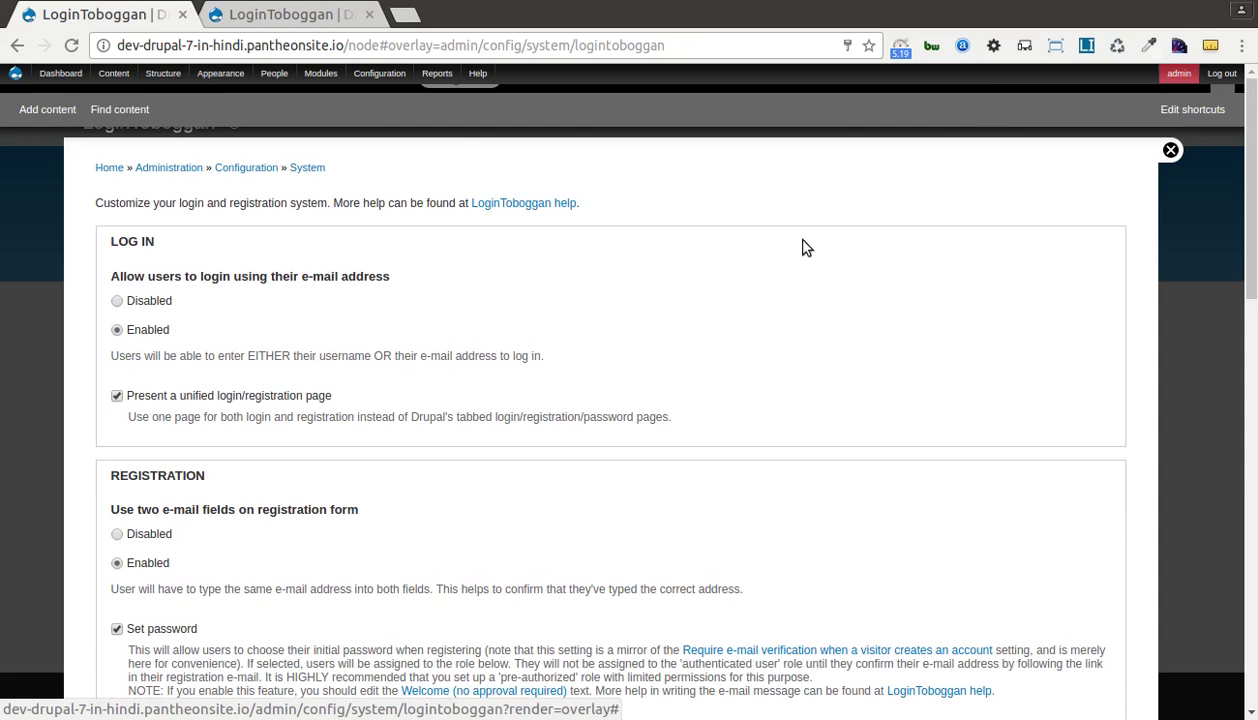
left_click(1030, 2)
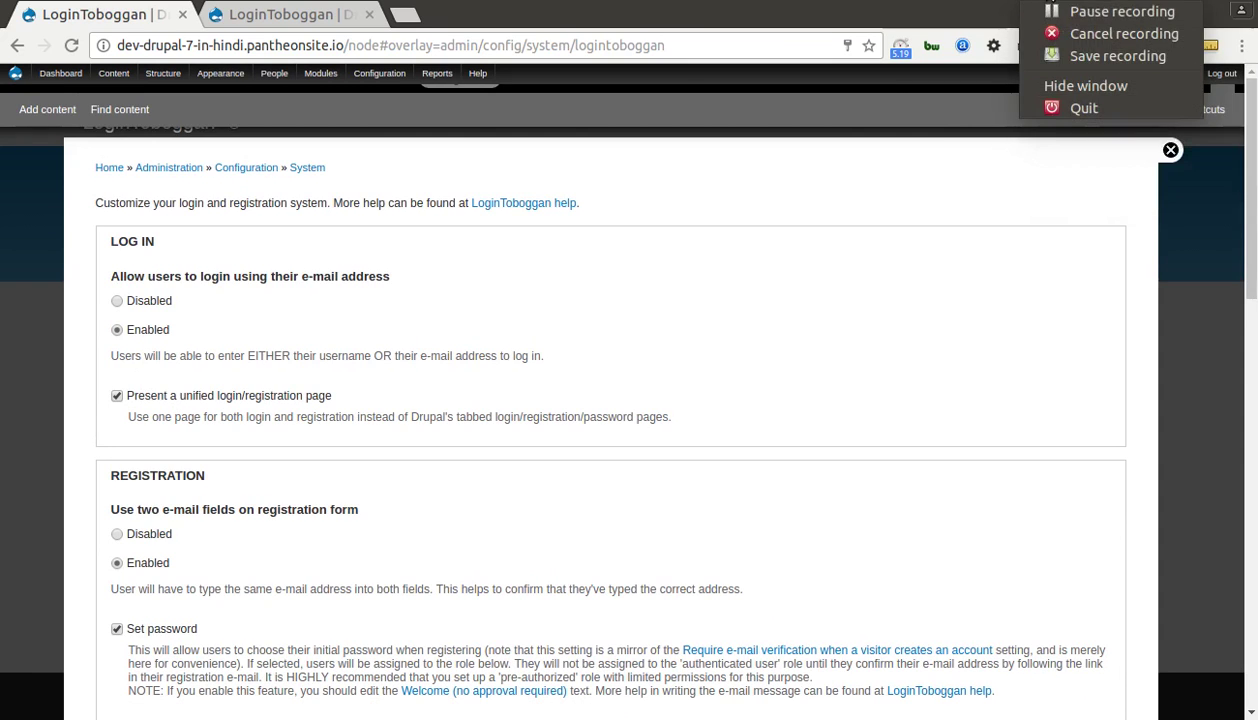